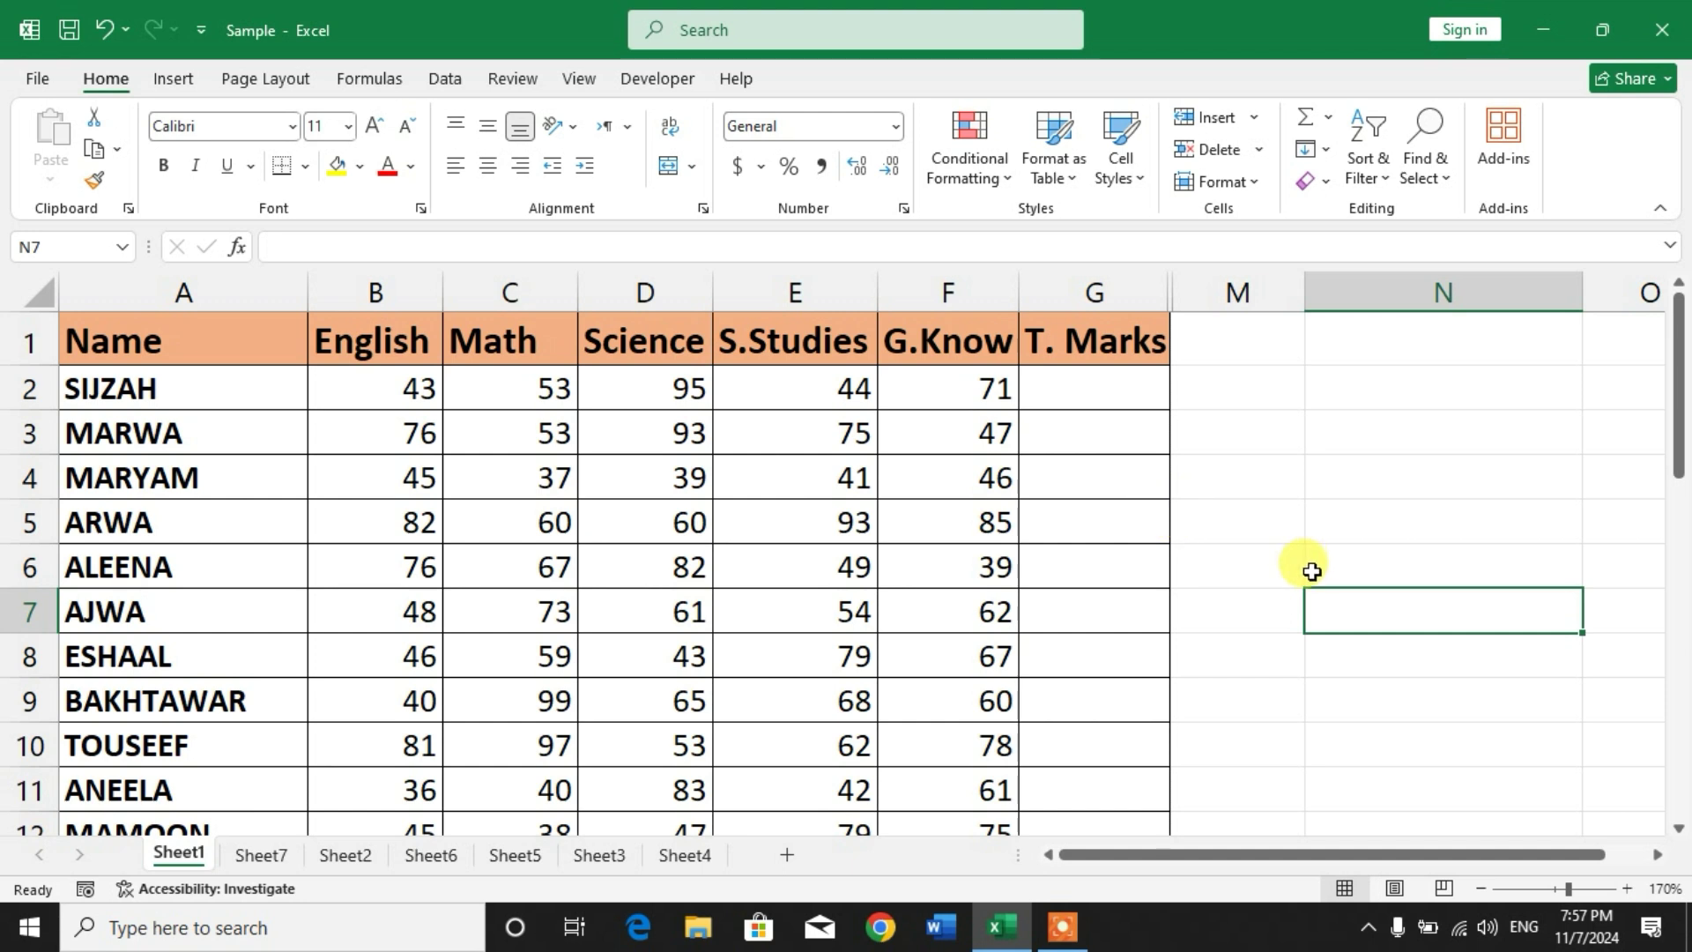
Enter the test formula =5+2 in G2 so it displays 7.
click(1082, 397)
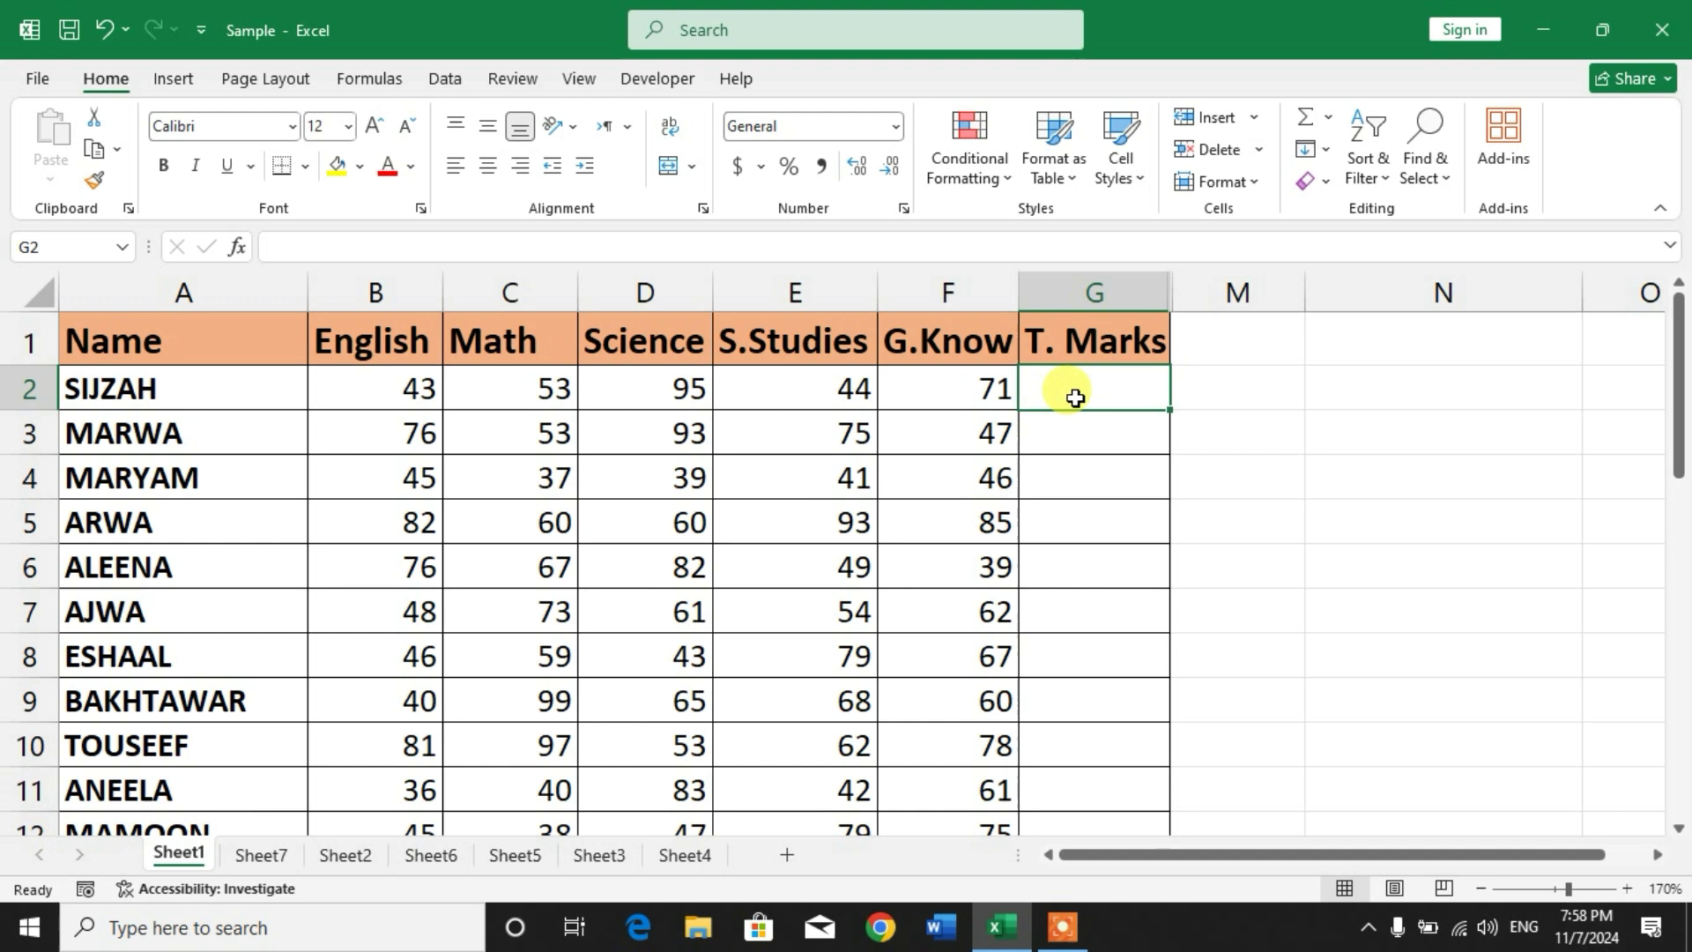
text(=)
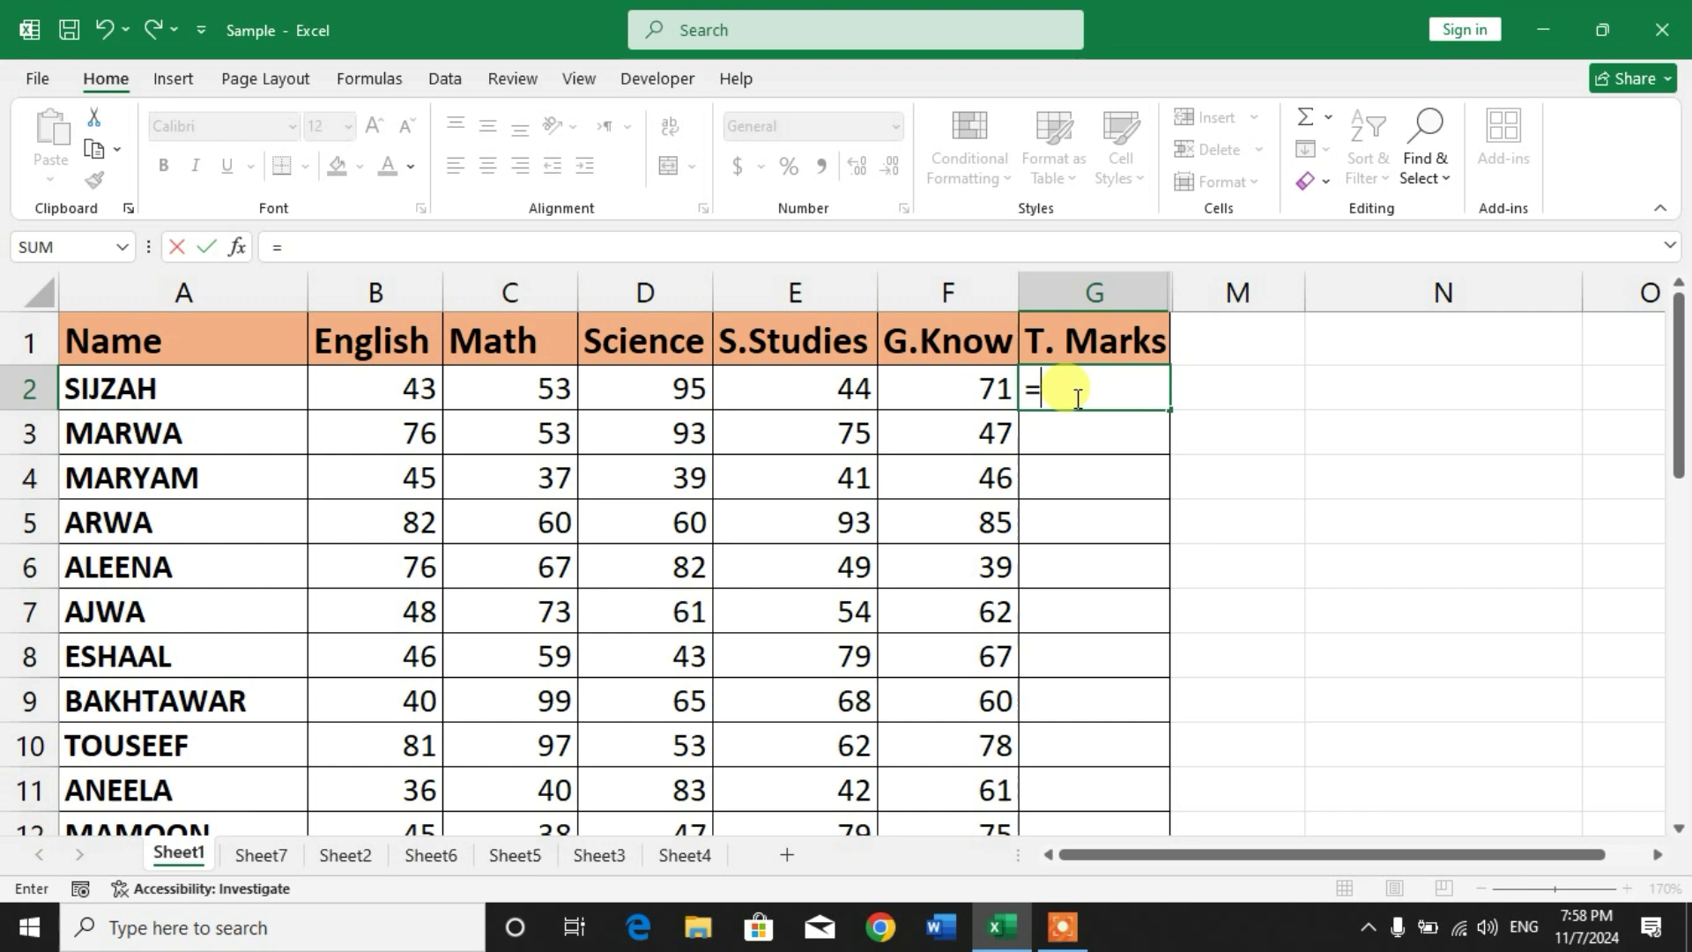
text(5+2)
key(Return)
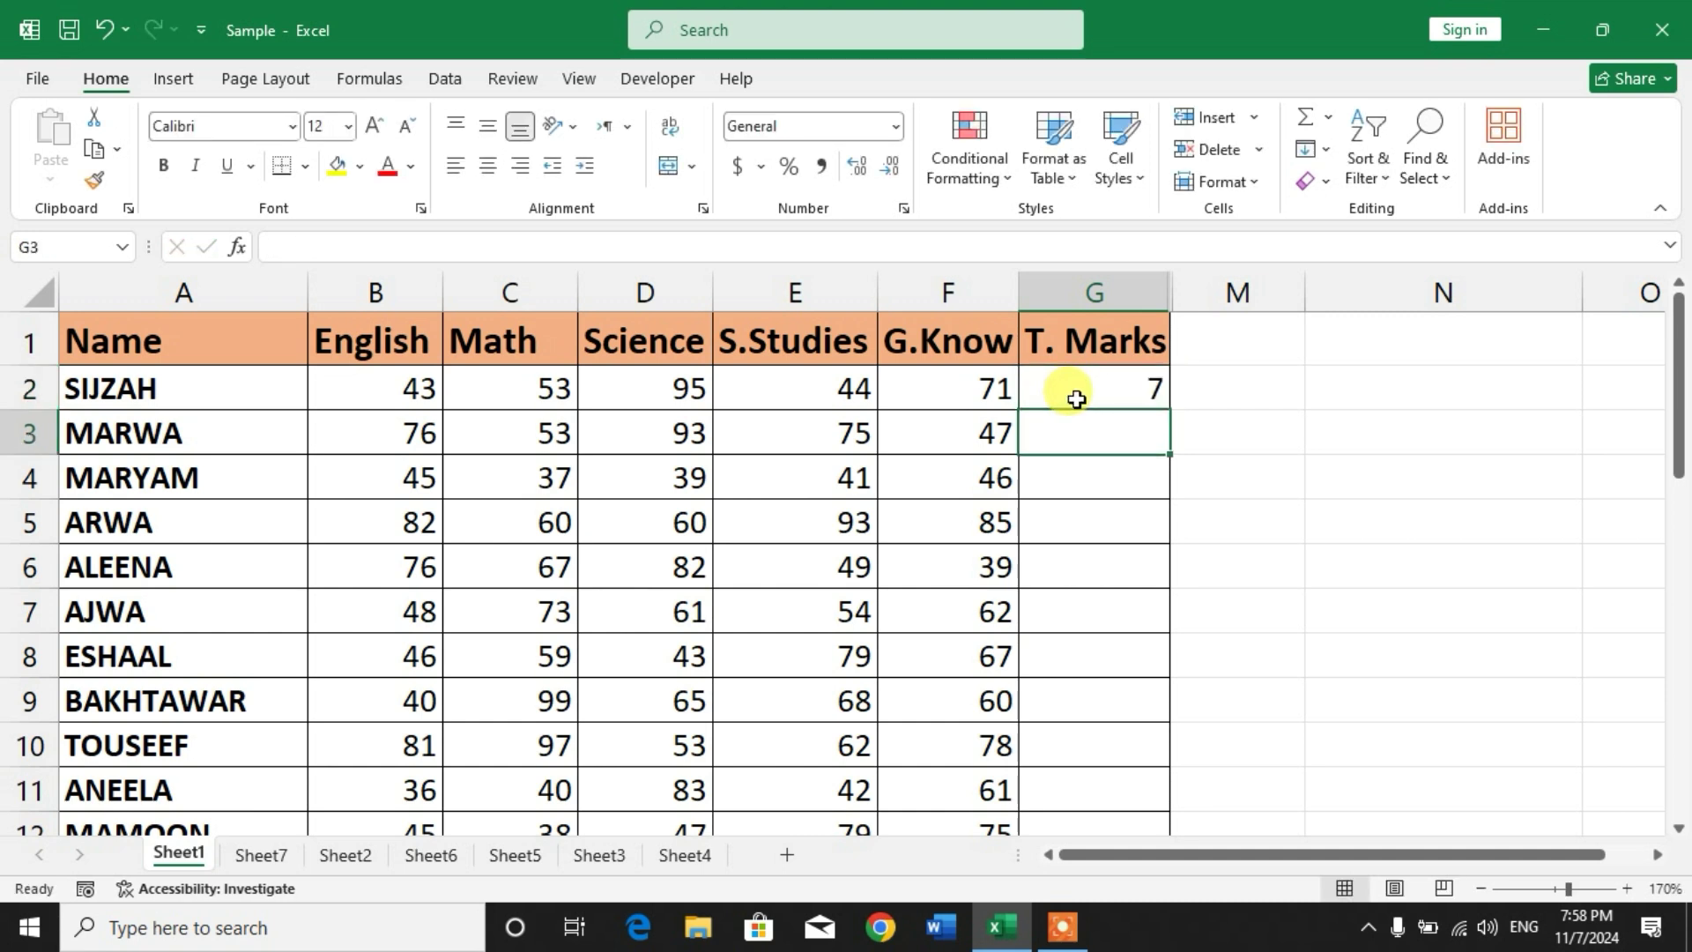
Replace G2's test with =E2+F2 (giving 115), then clear G2 again.
click(1132, 391)
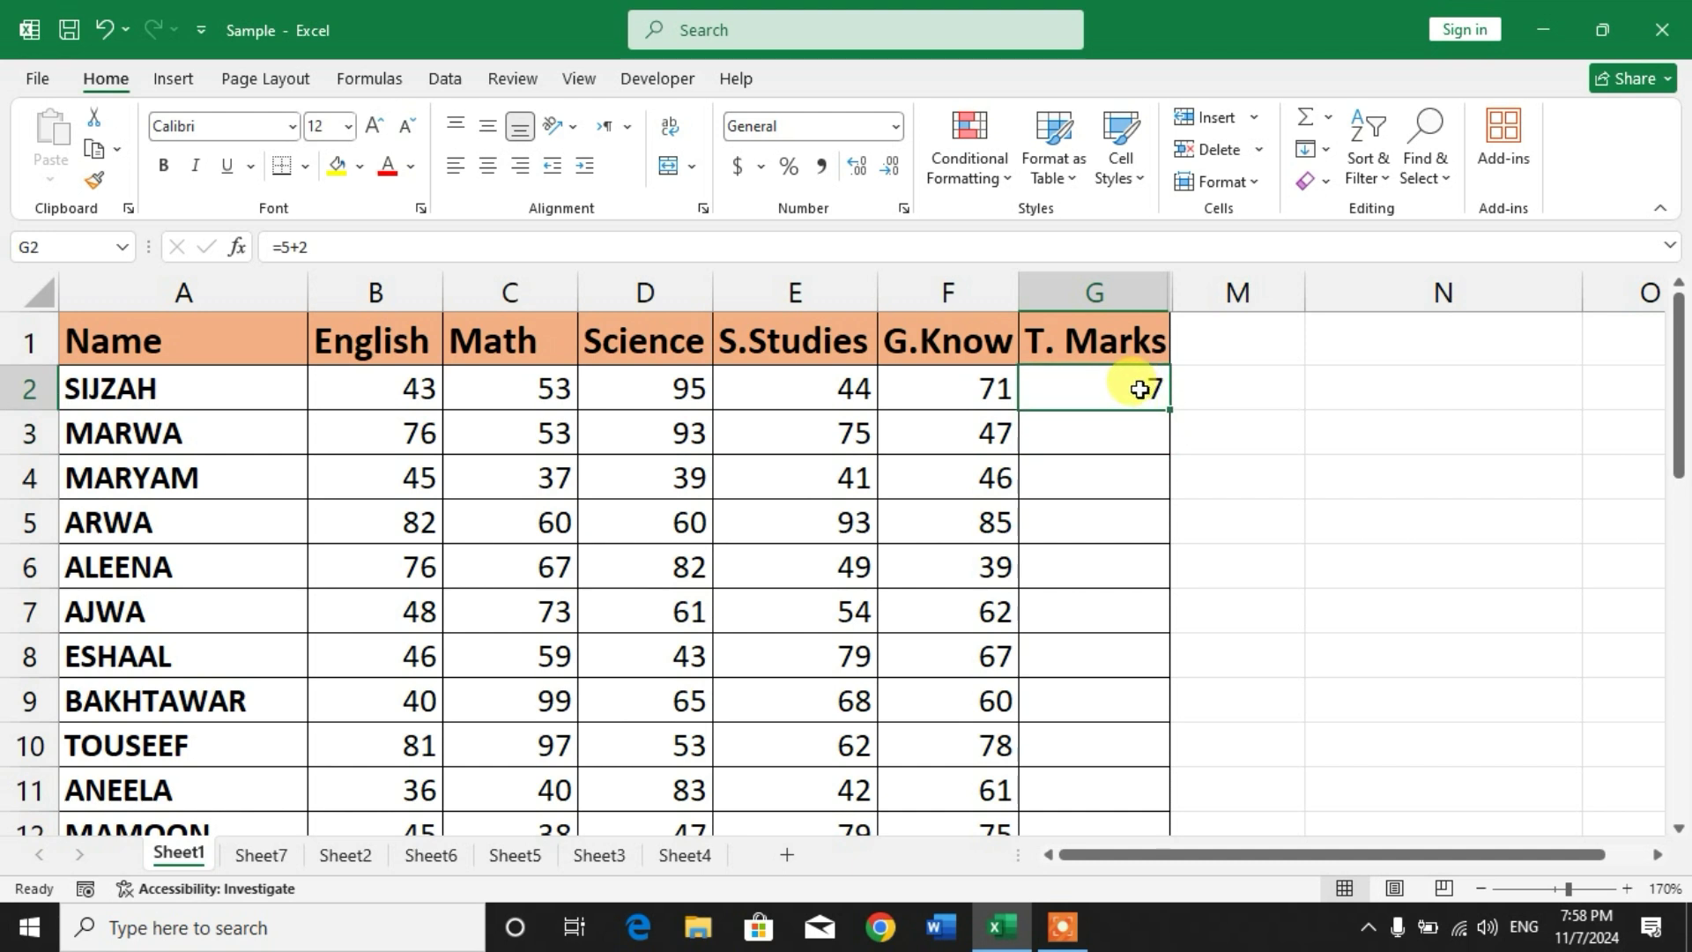
key(Delete)
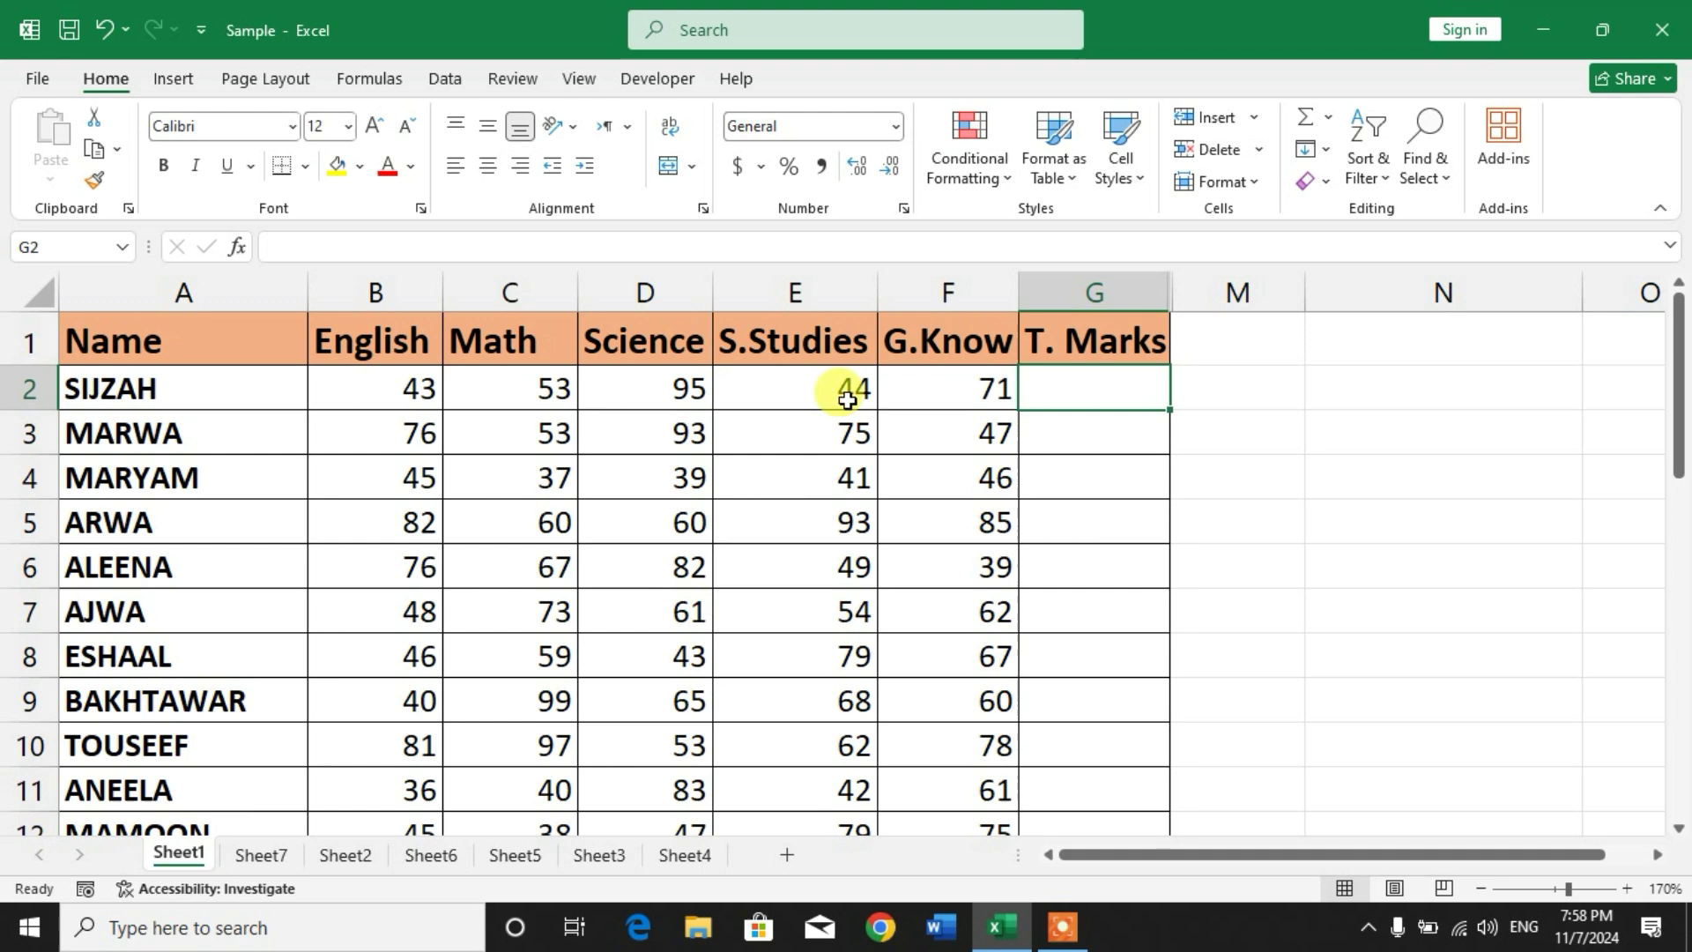
text(=)
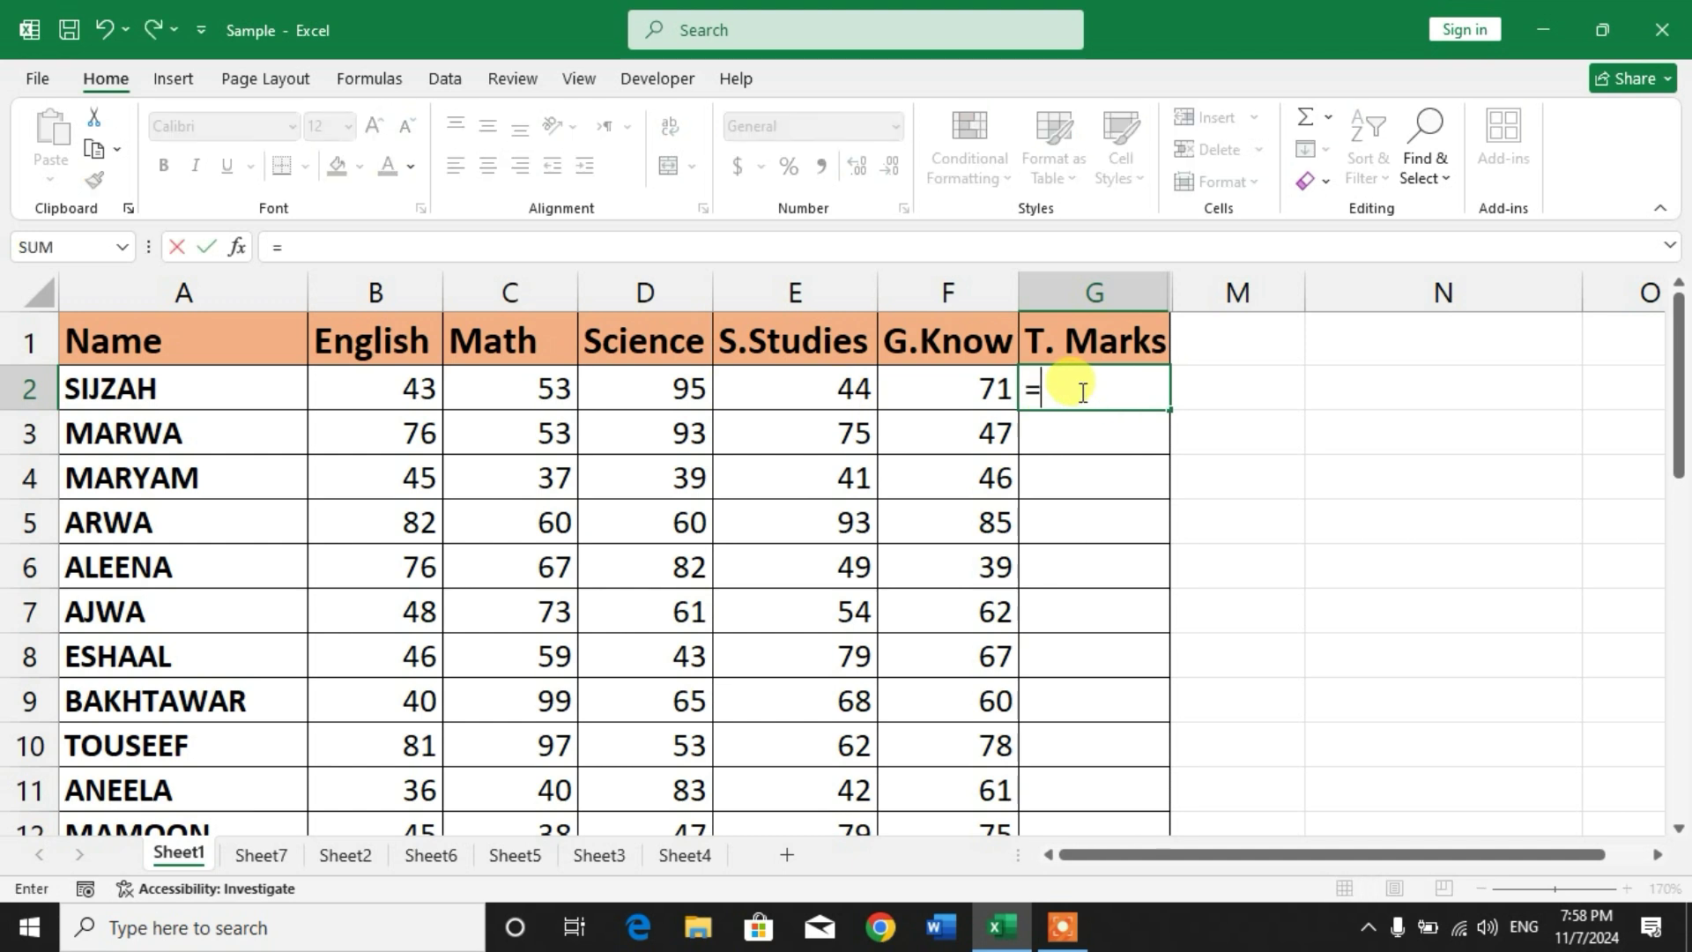
click(824, 387)
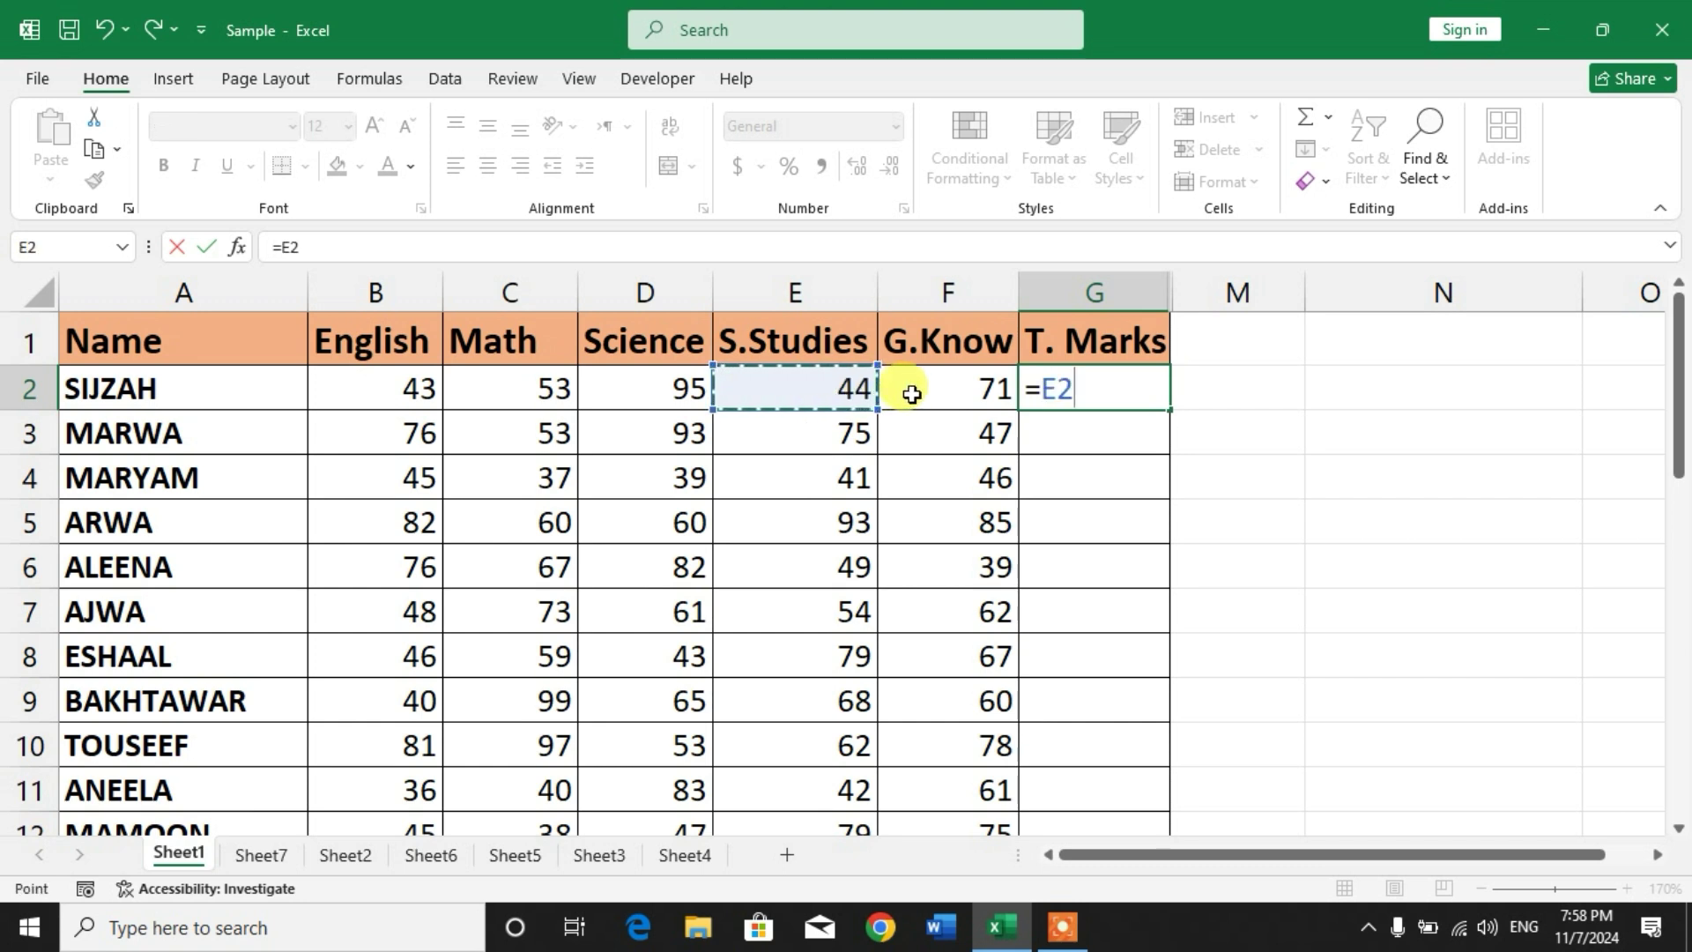
text(+)
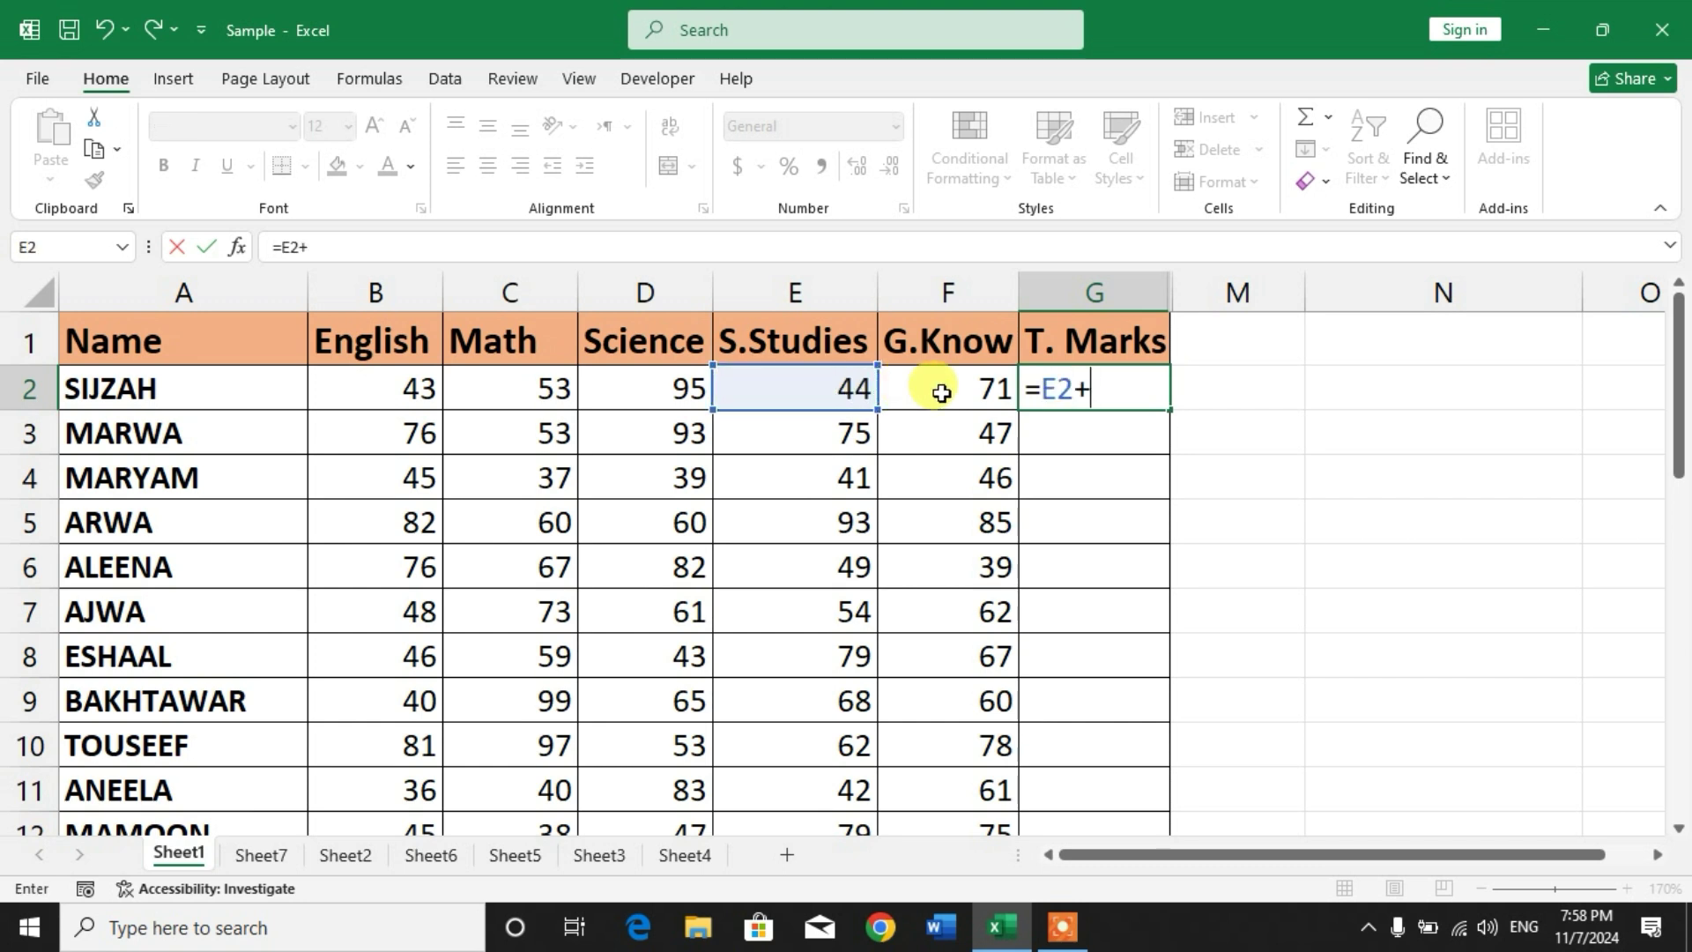
click(936, 390)
key(Return)
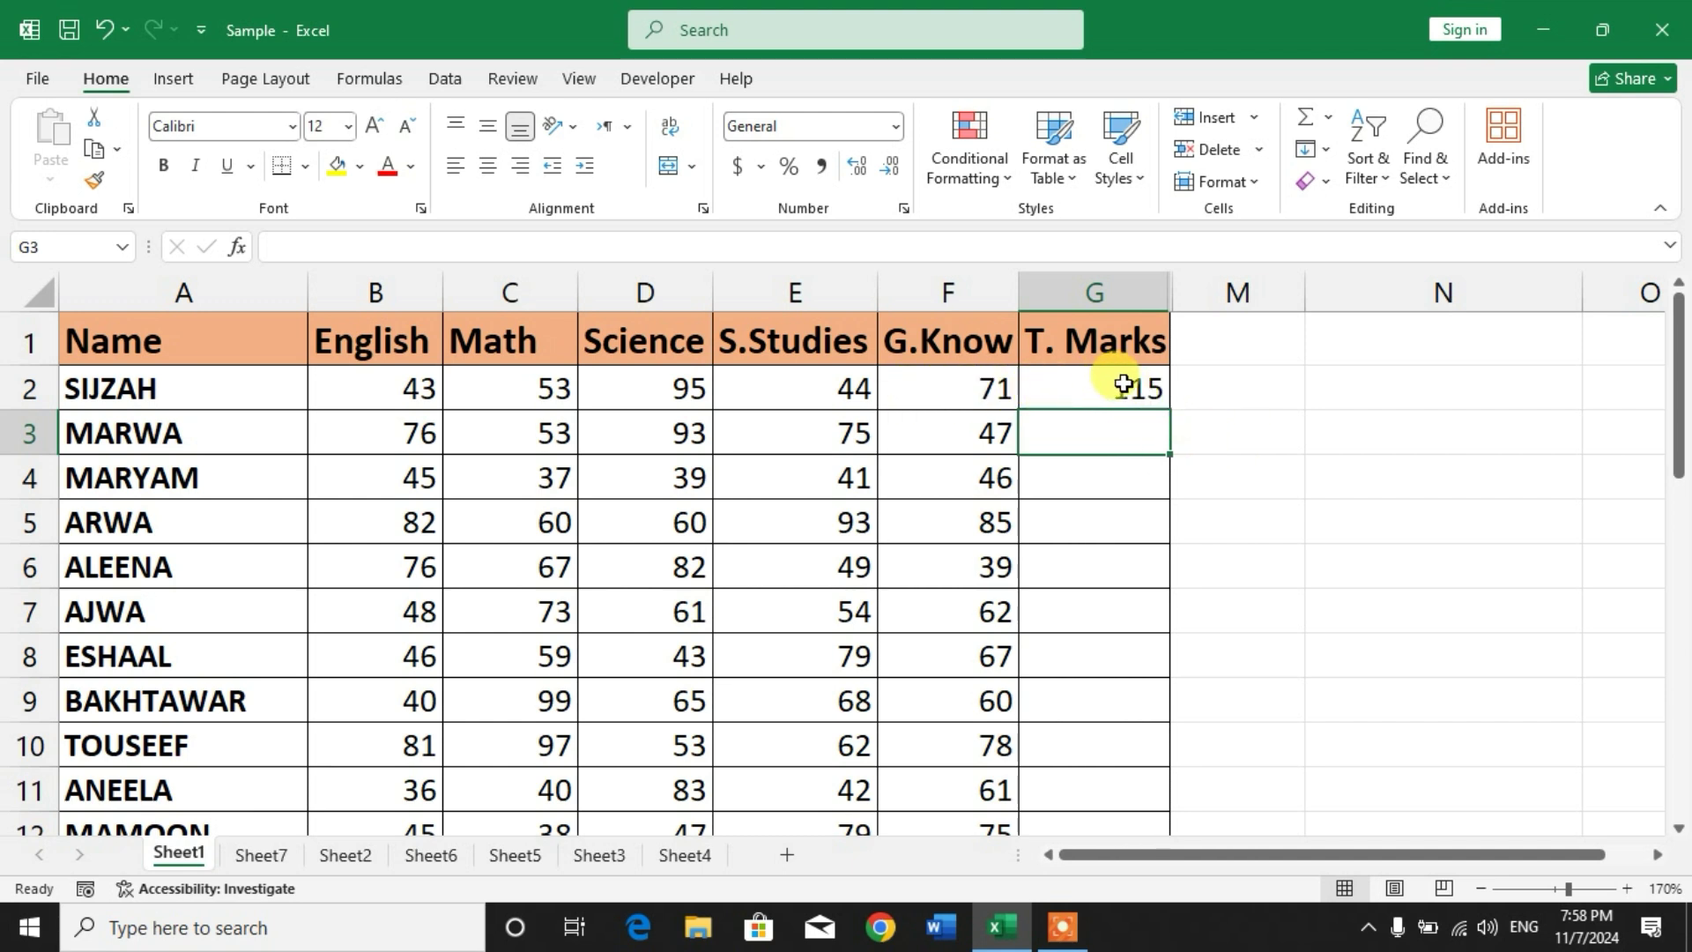
click(1122, 381)
key(Delete)
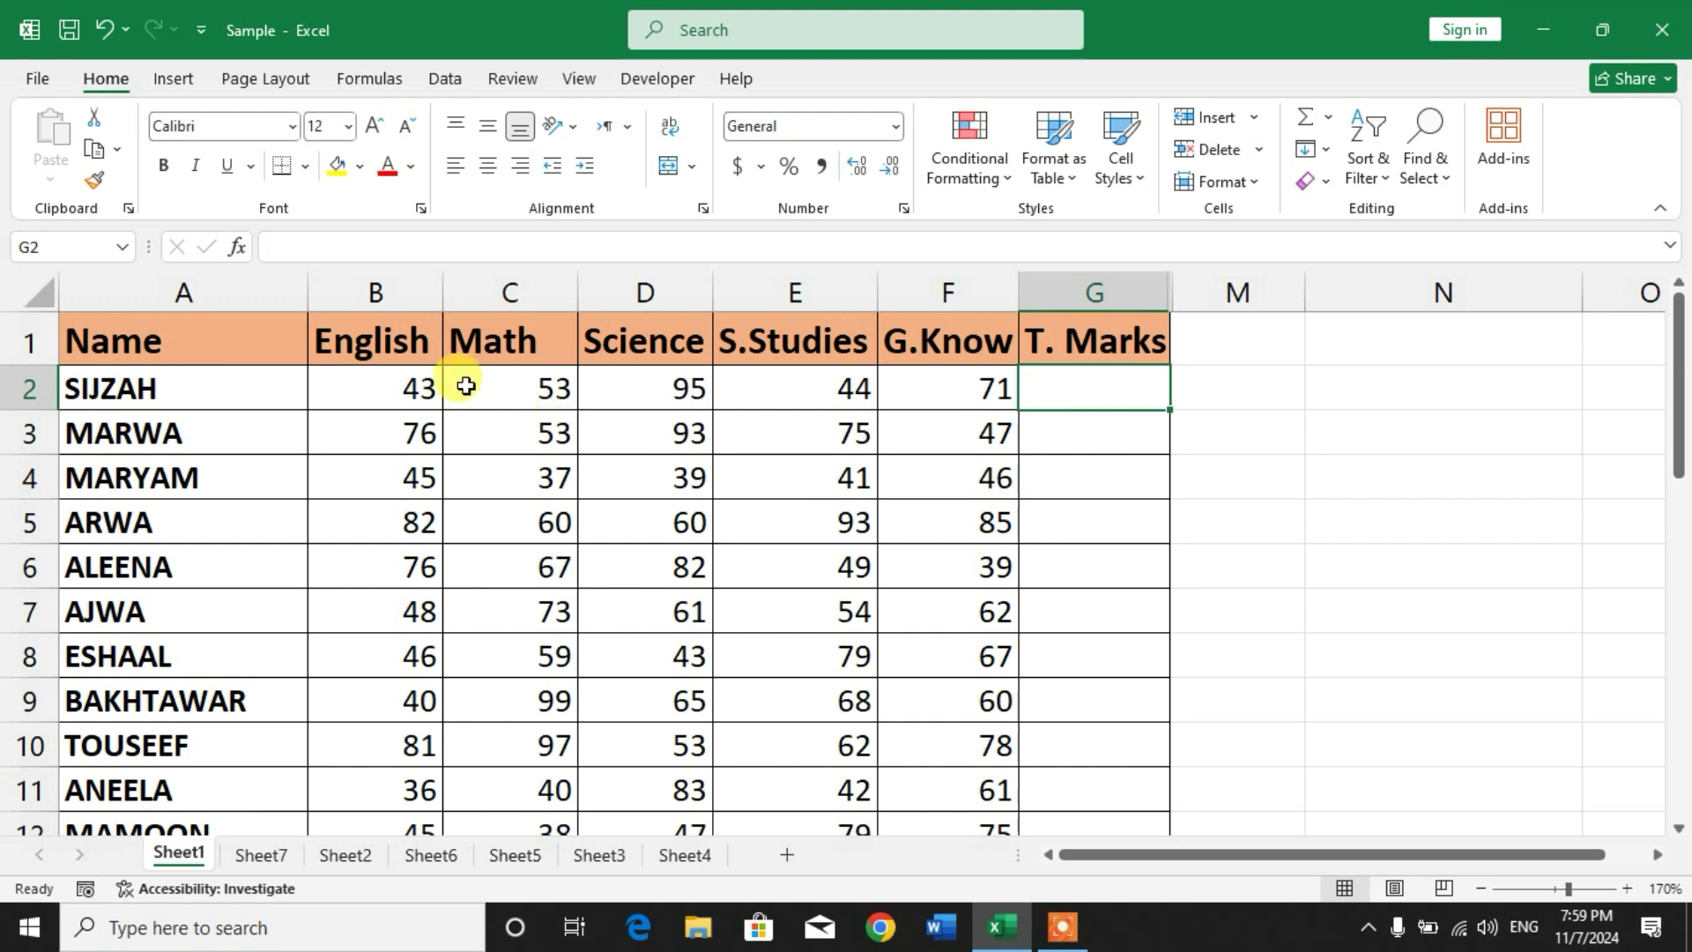
Enter =SUM(B2:F2) in G2, totalling SIJZAH's five subject marks as 306.
drag(411, 379, 987, 387)
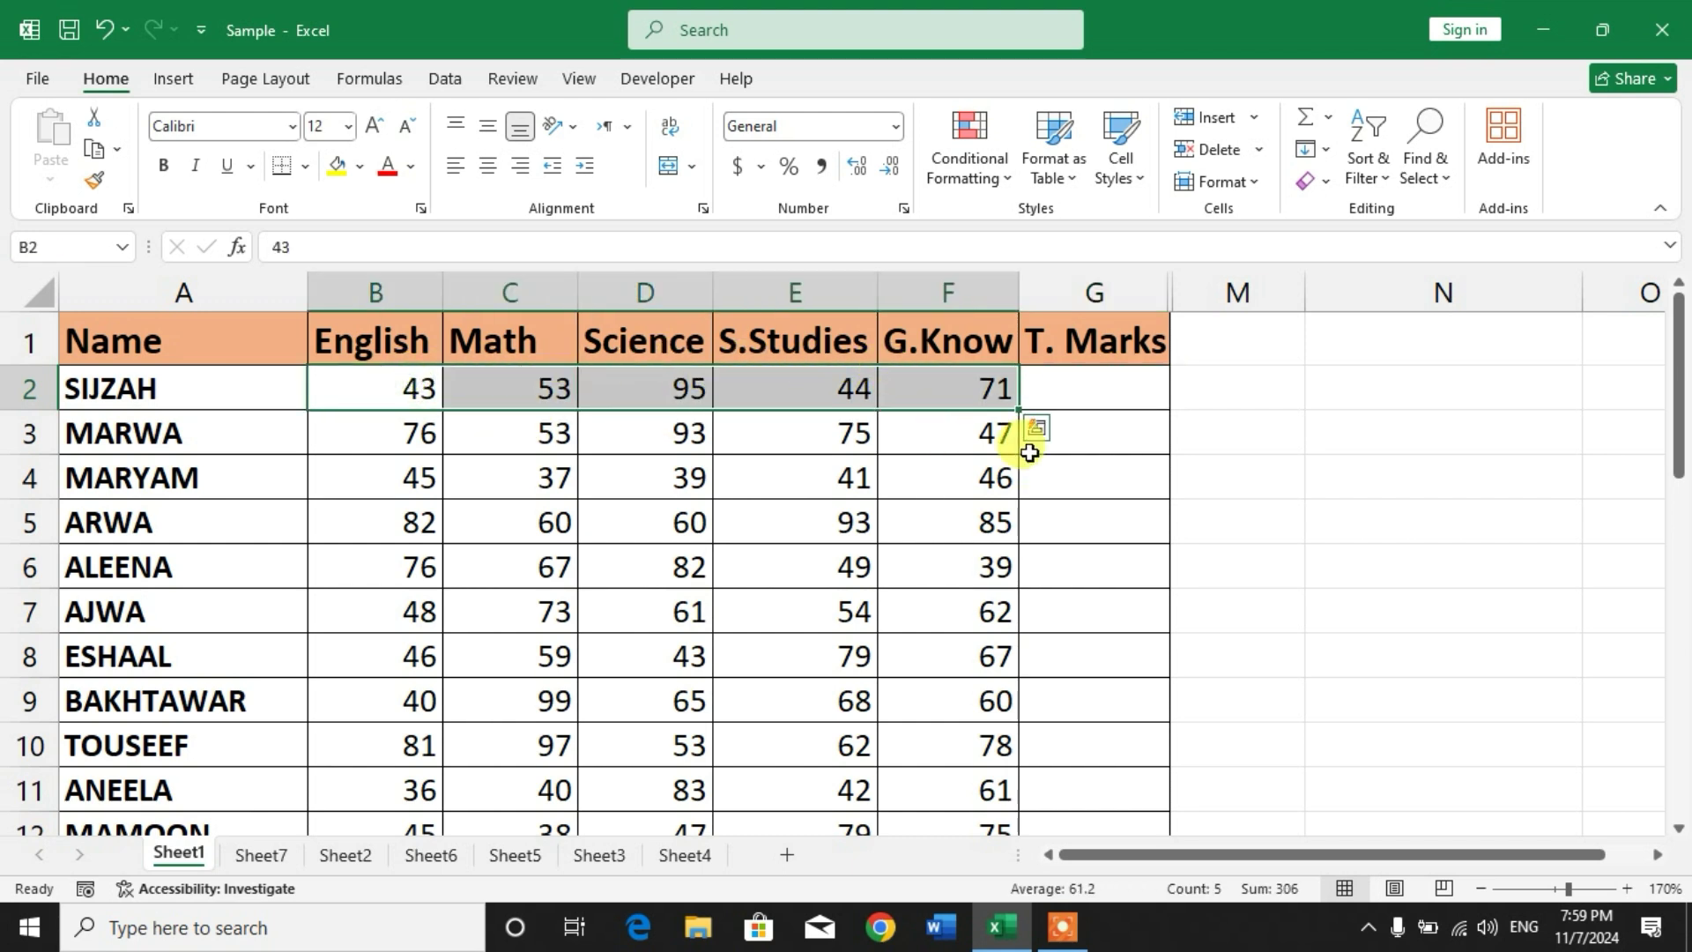
click(1113, 395)
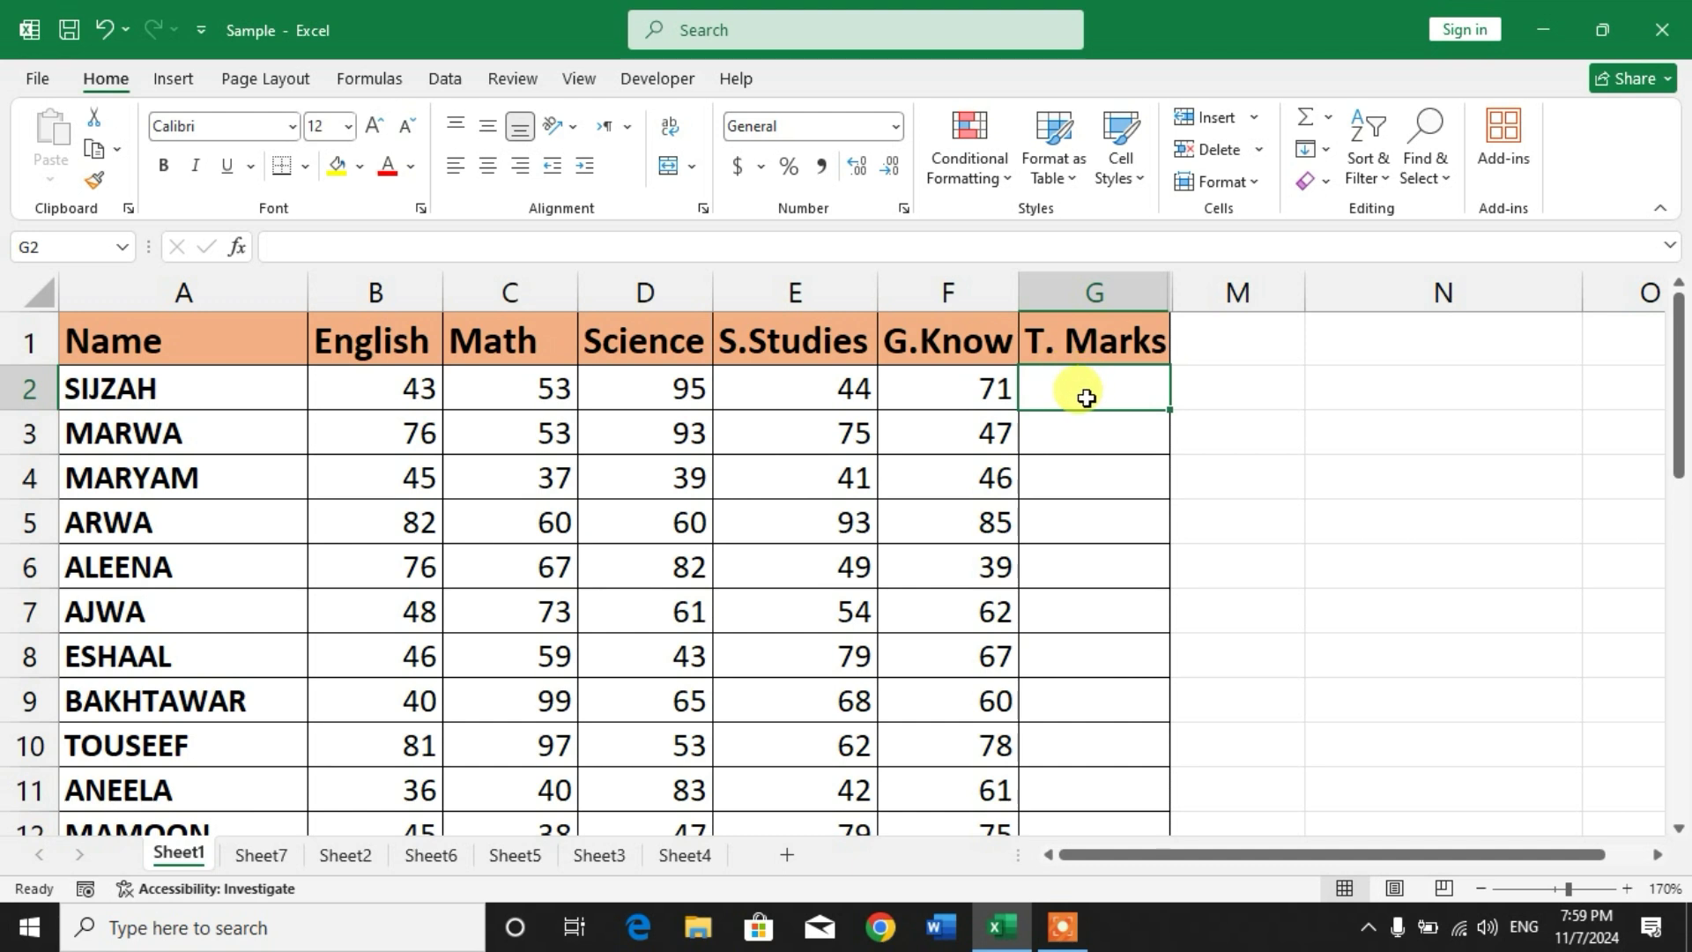
text(=)
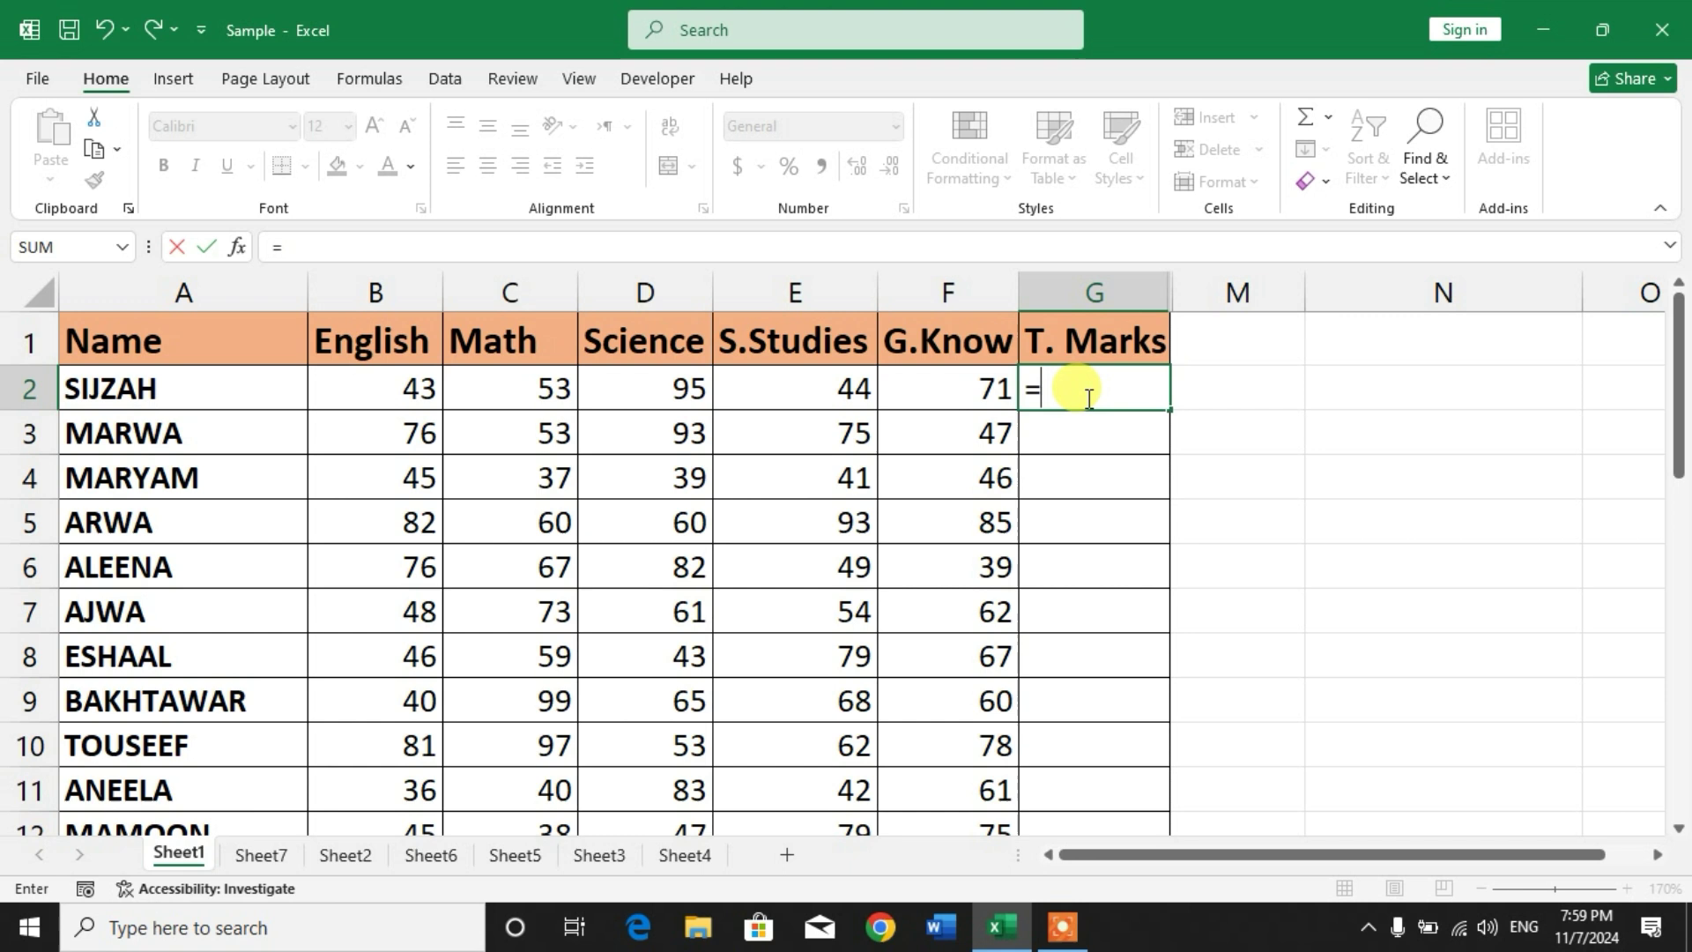
text(s)
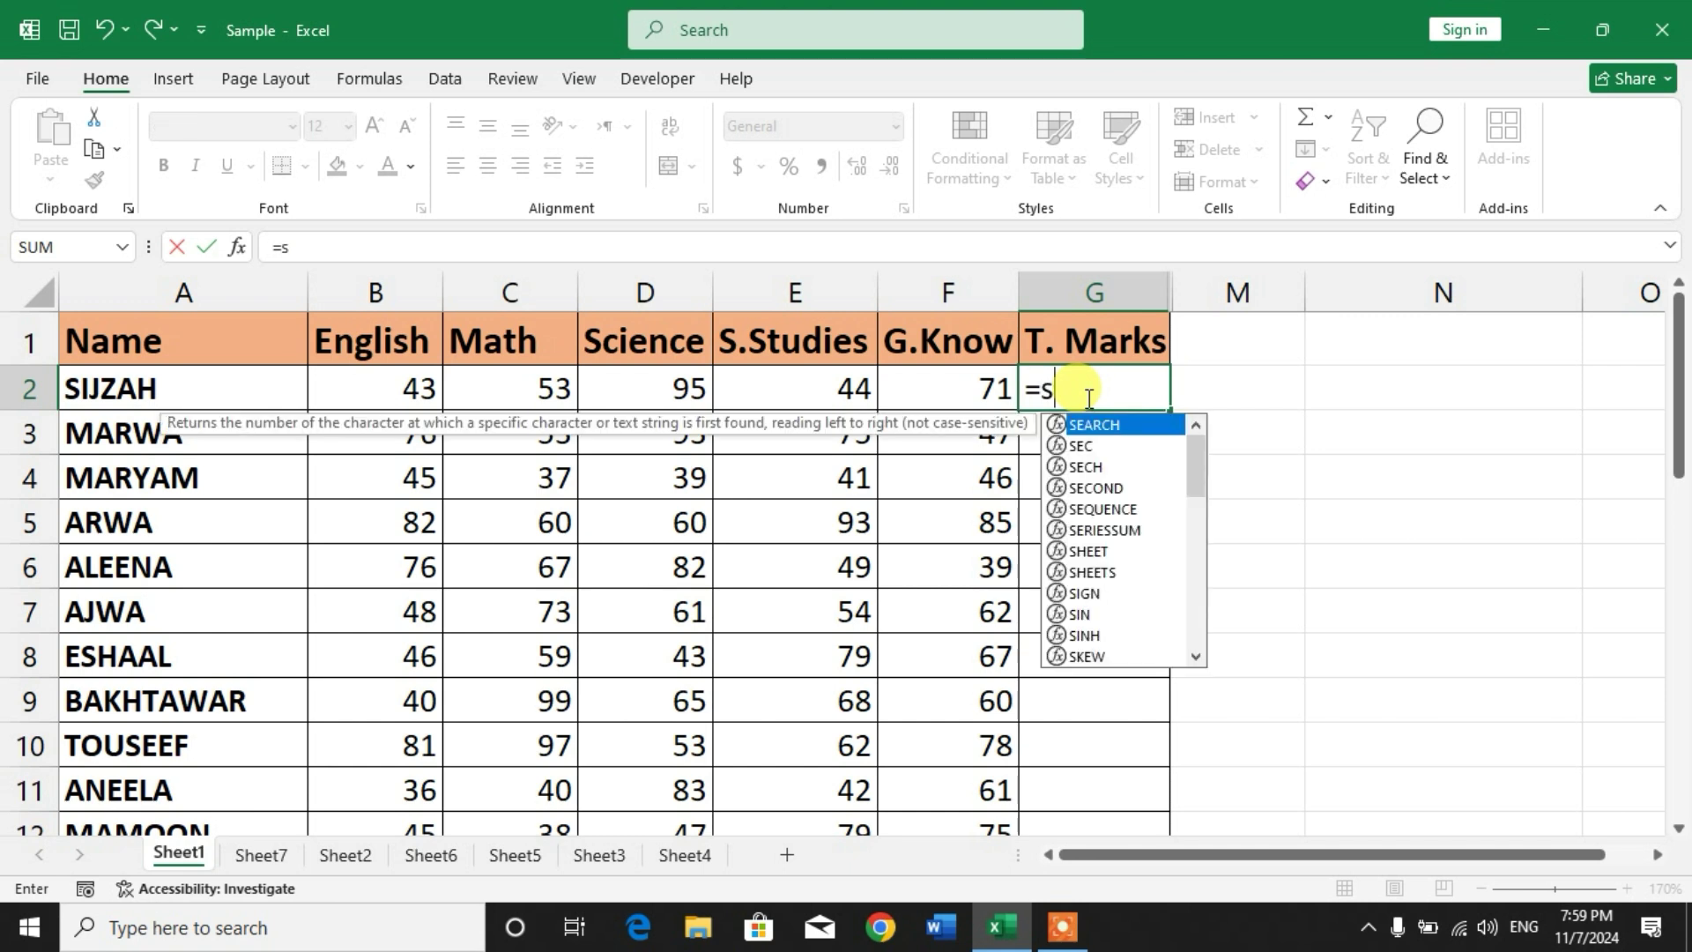
text(um()
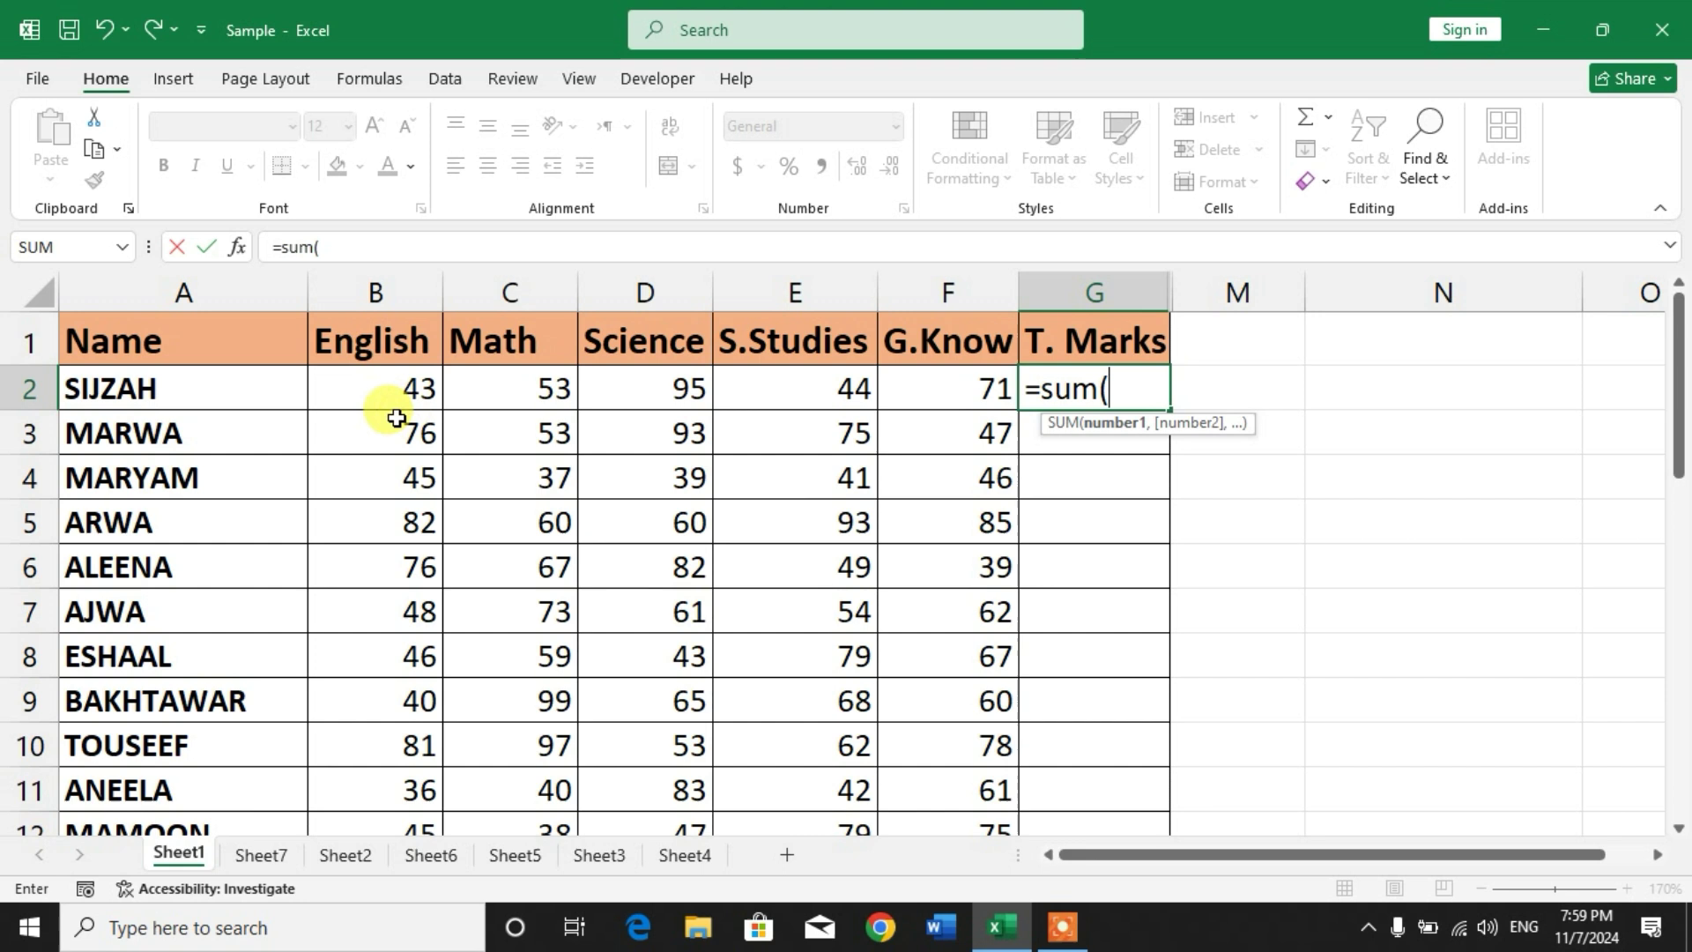
drag(385, 389, 922, 388)
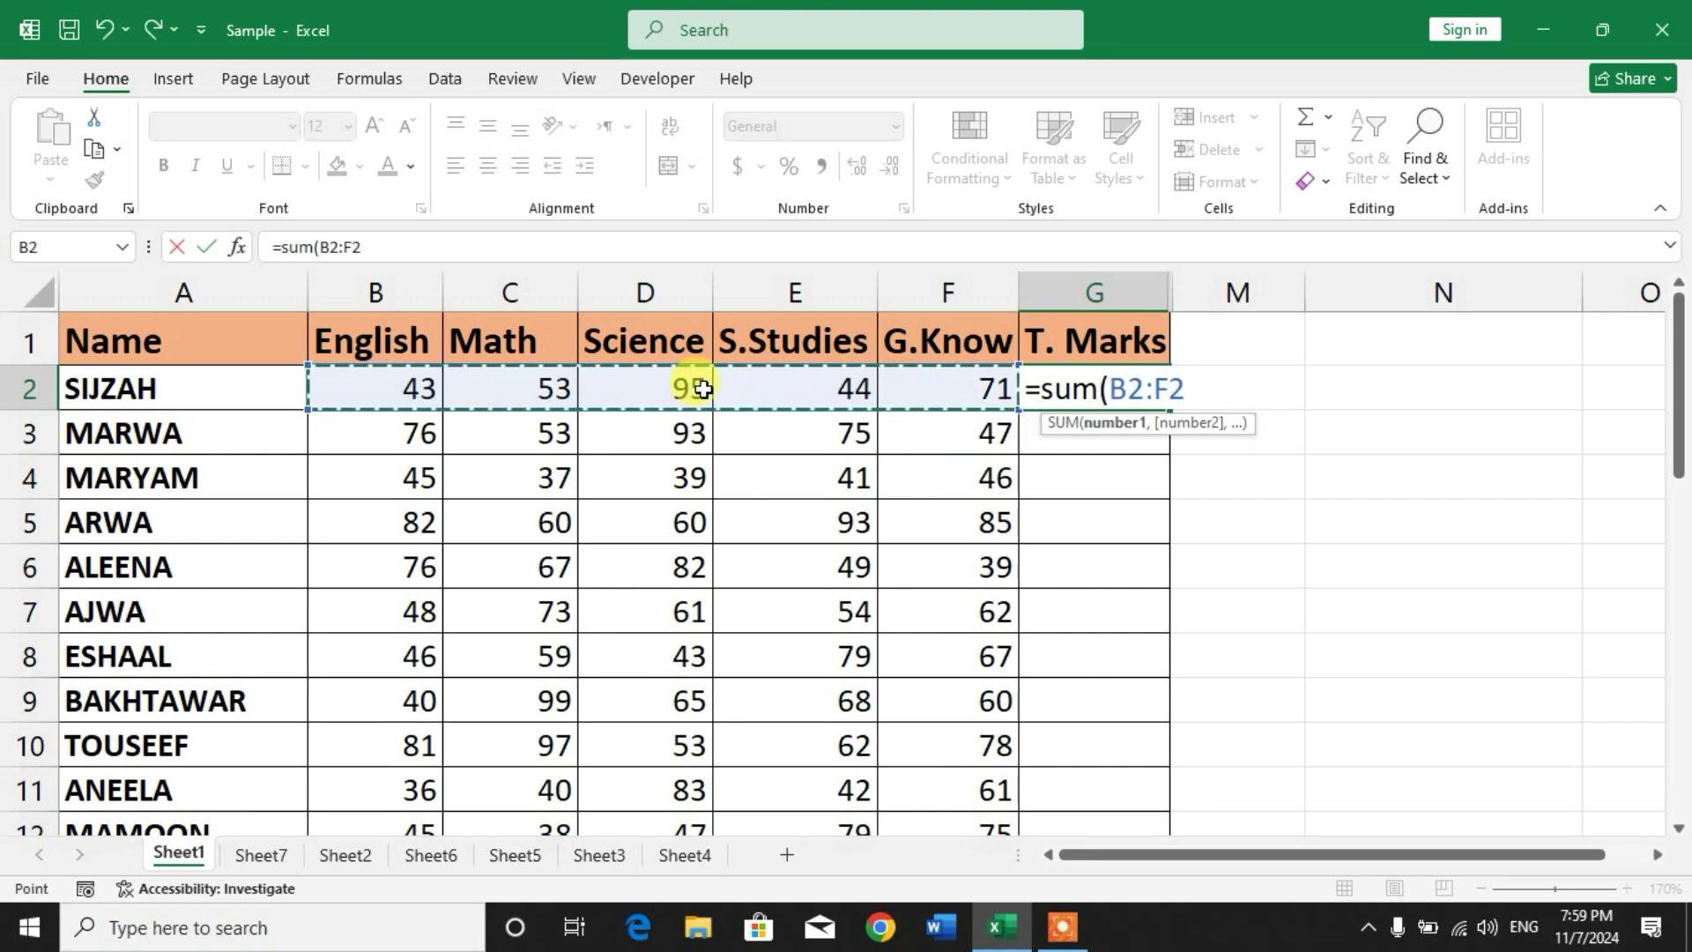
text())
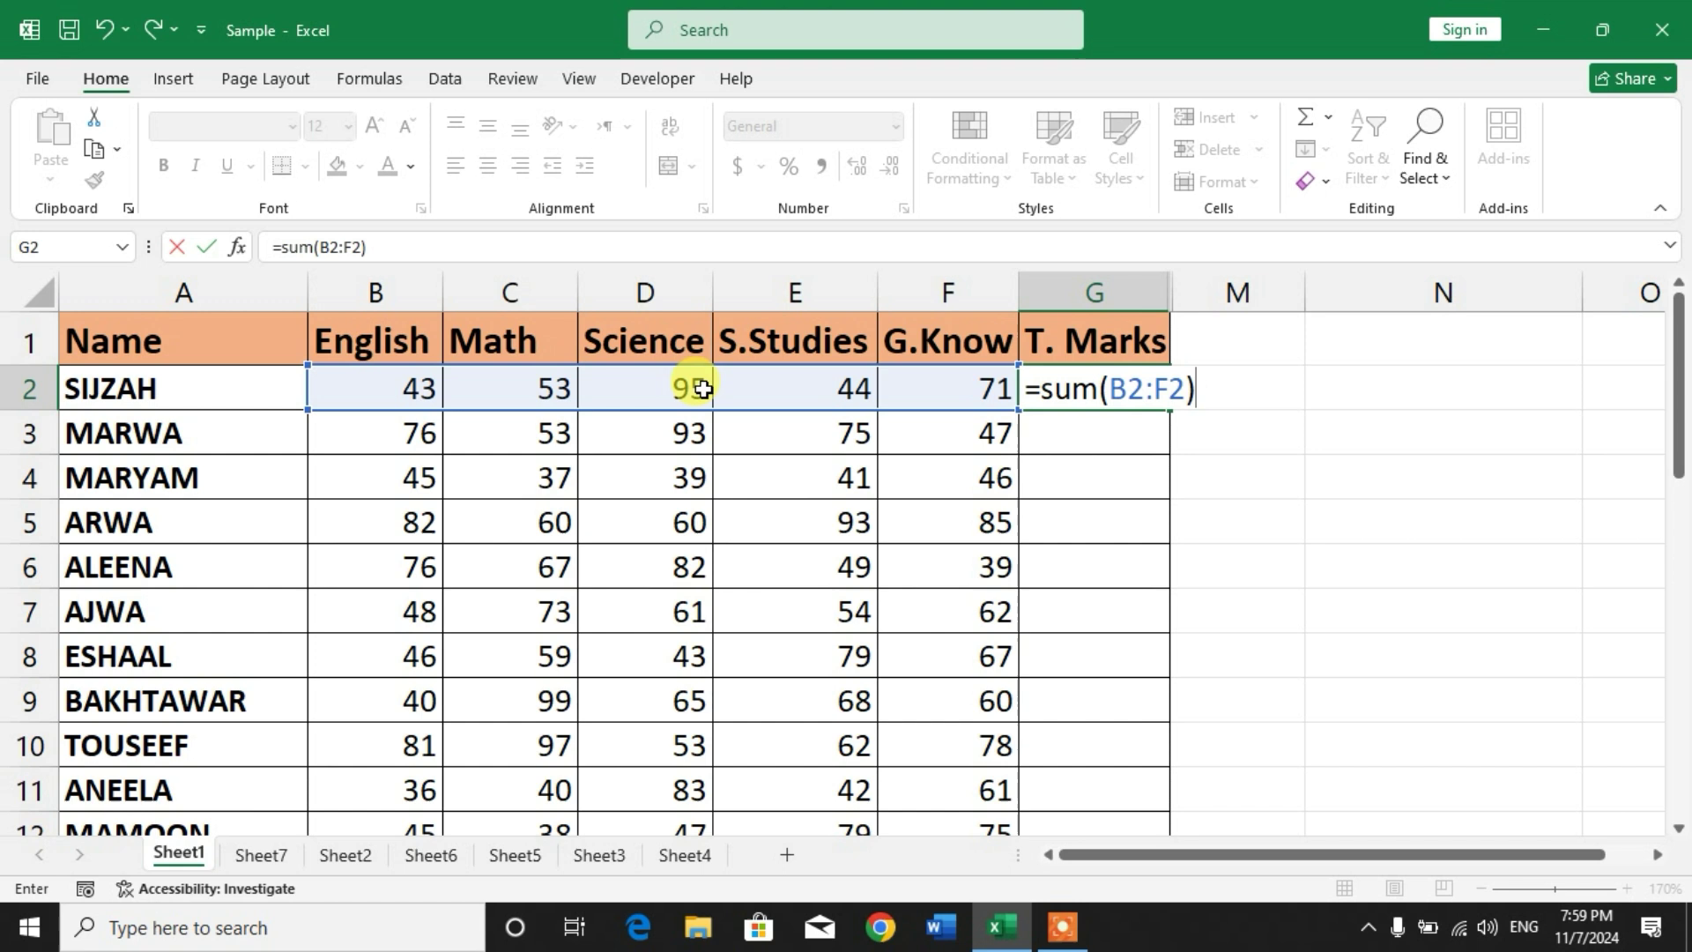
key(Return)
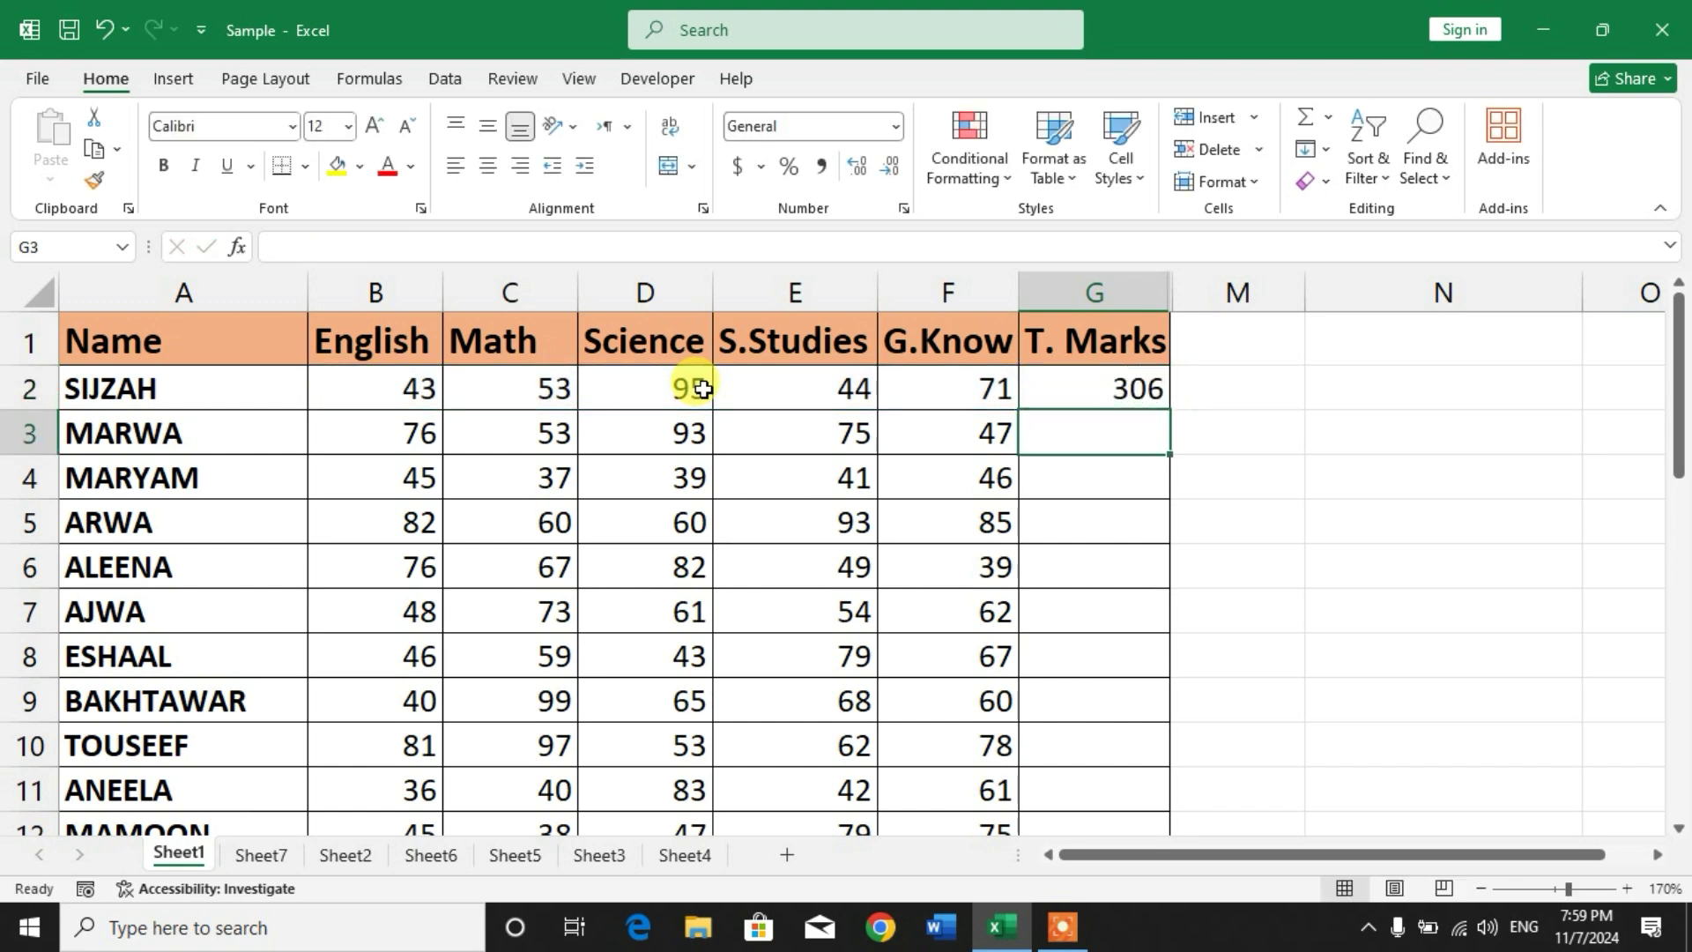
Clear the existing formula from G2 and look through the Formulas tab's AutoSum list.
click(1106, 390)
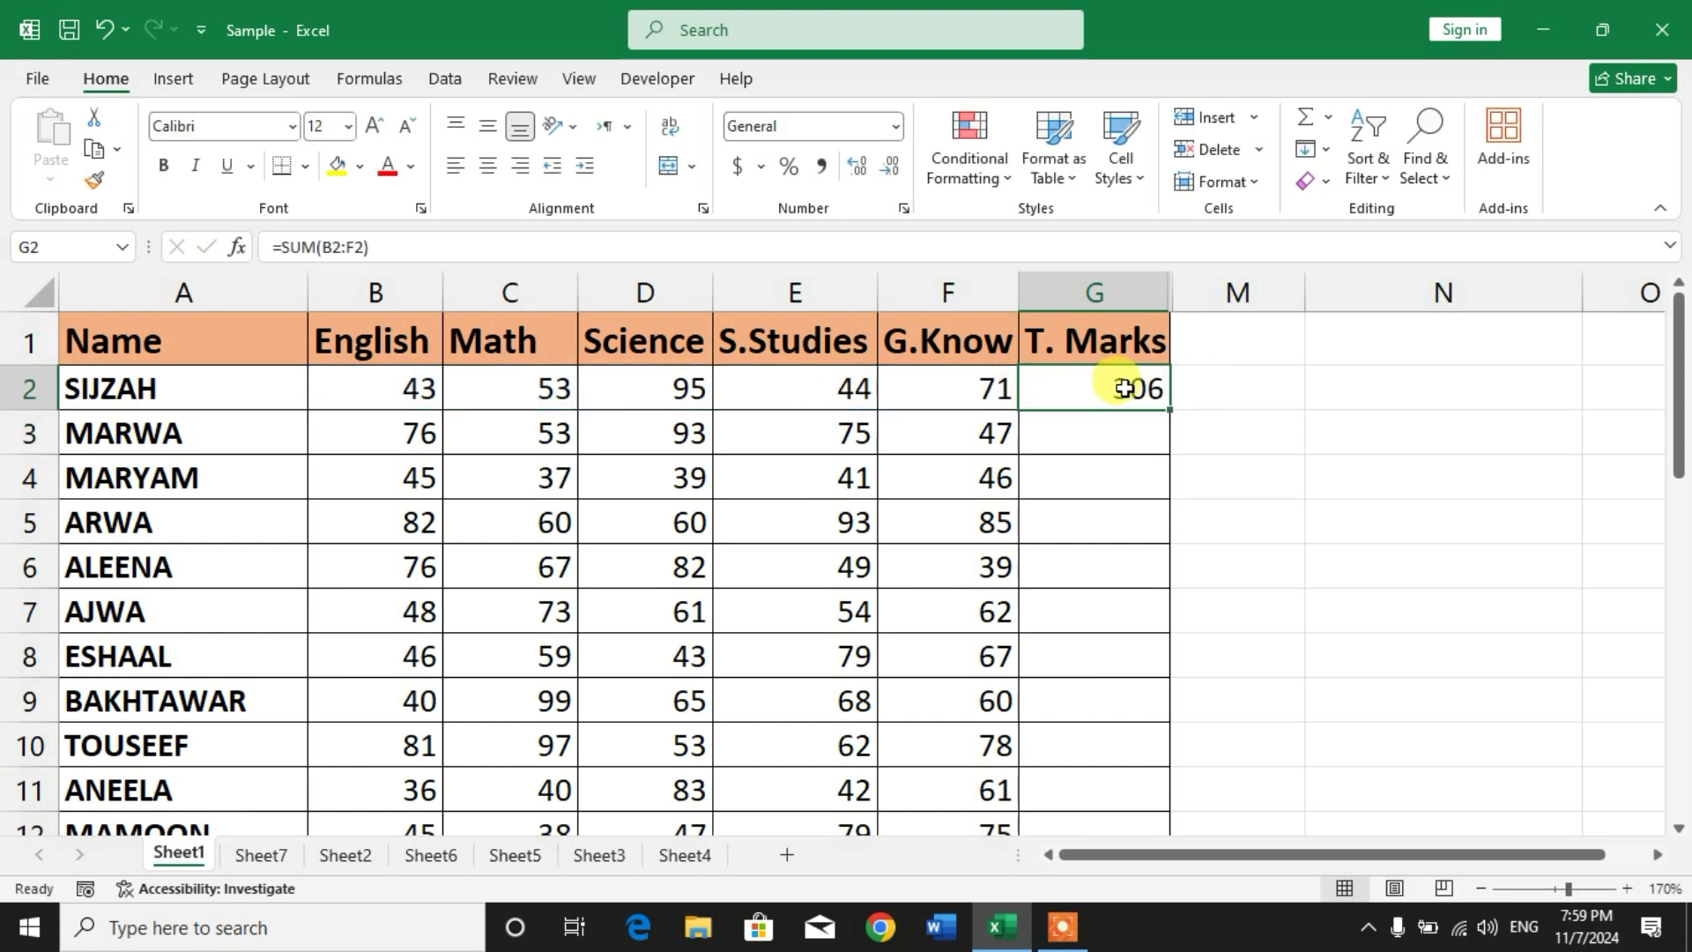
double_click(1124, 388)
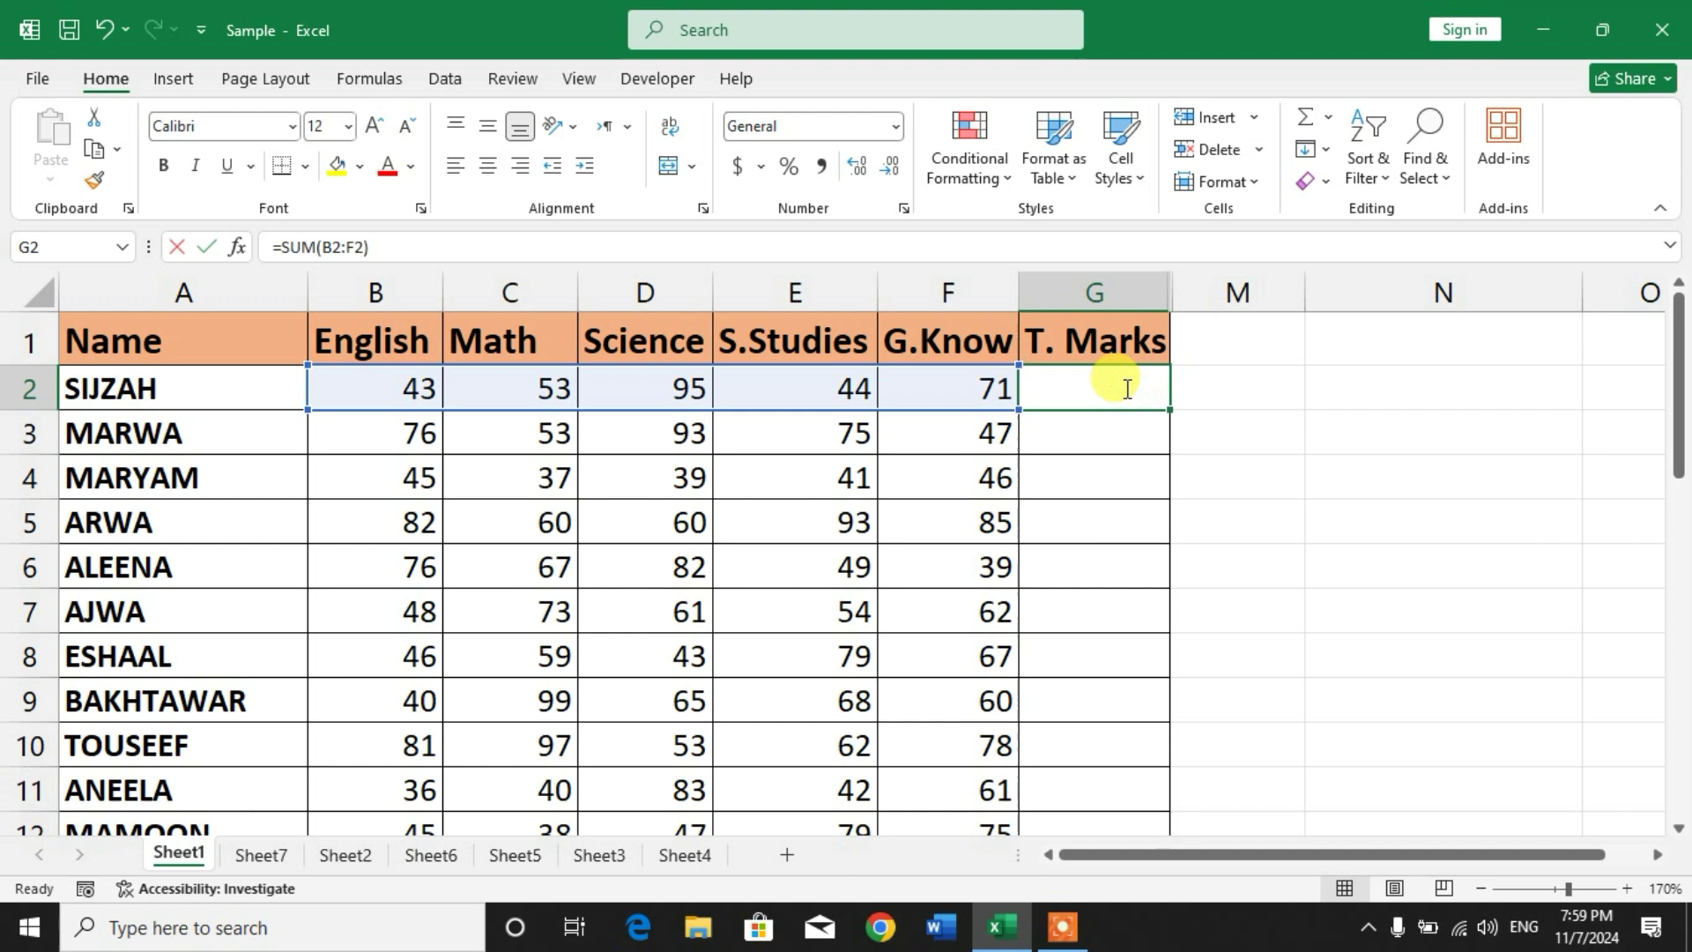
drag(1127, 394, 1030, 394)
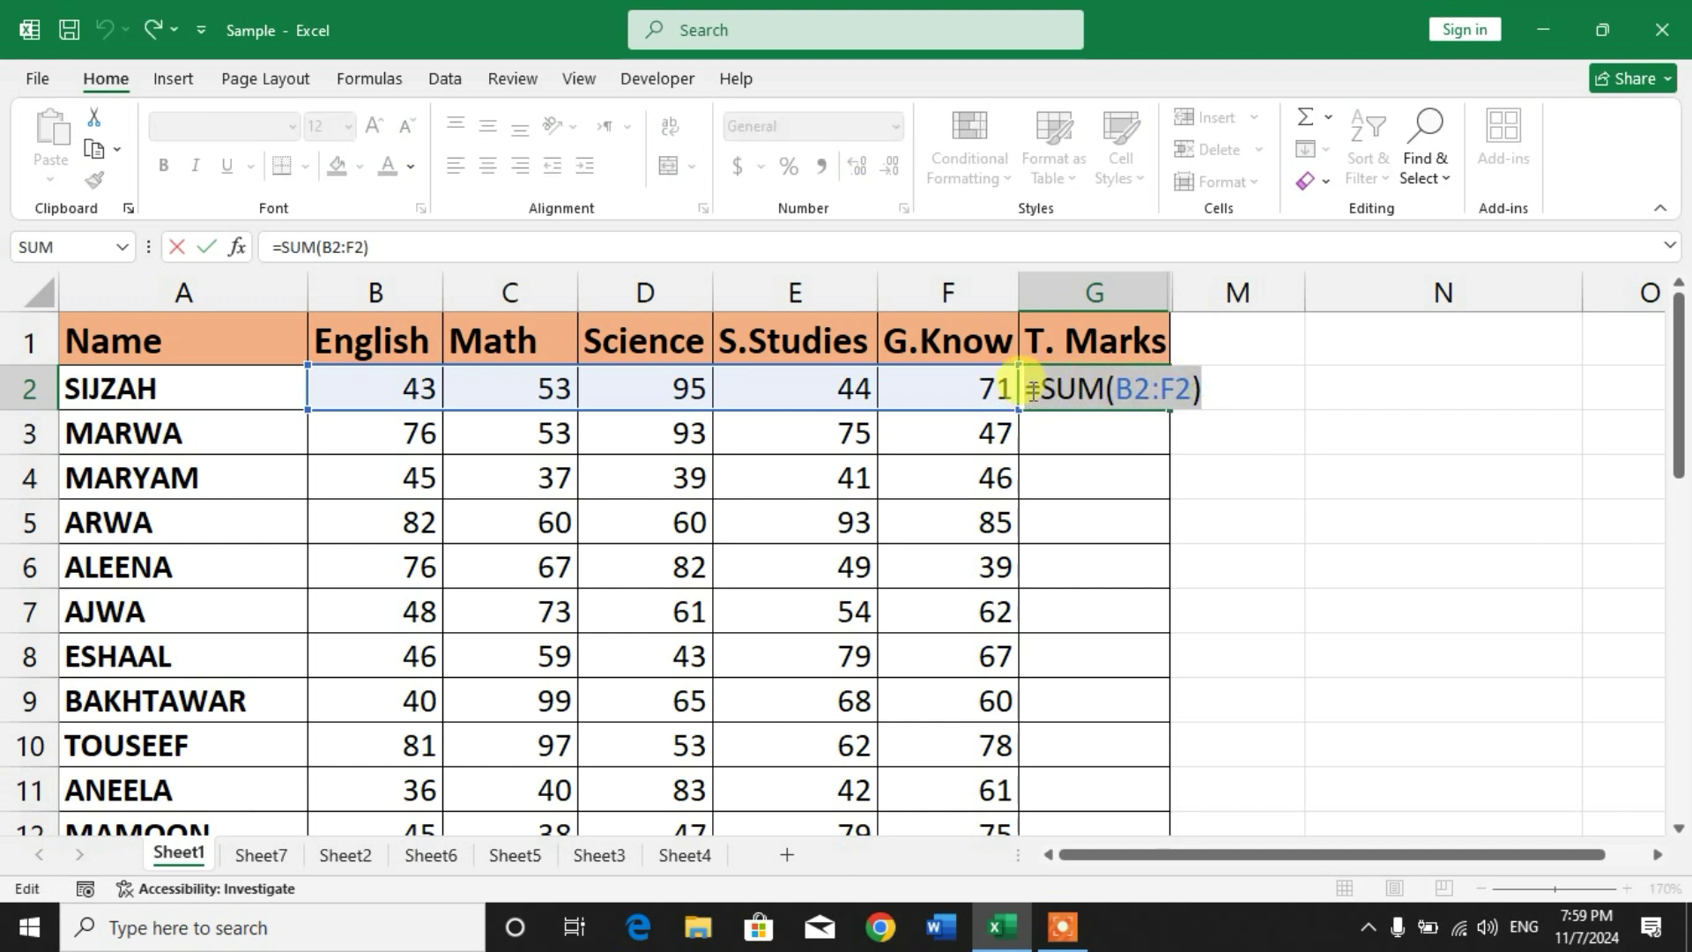
key(BackSpace)
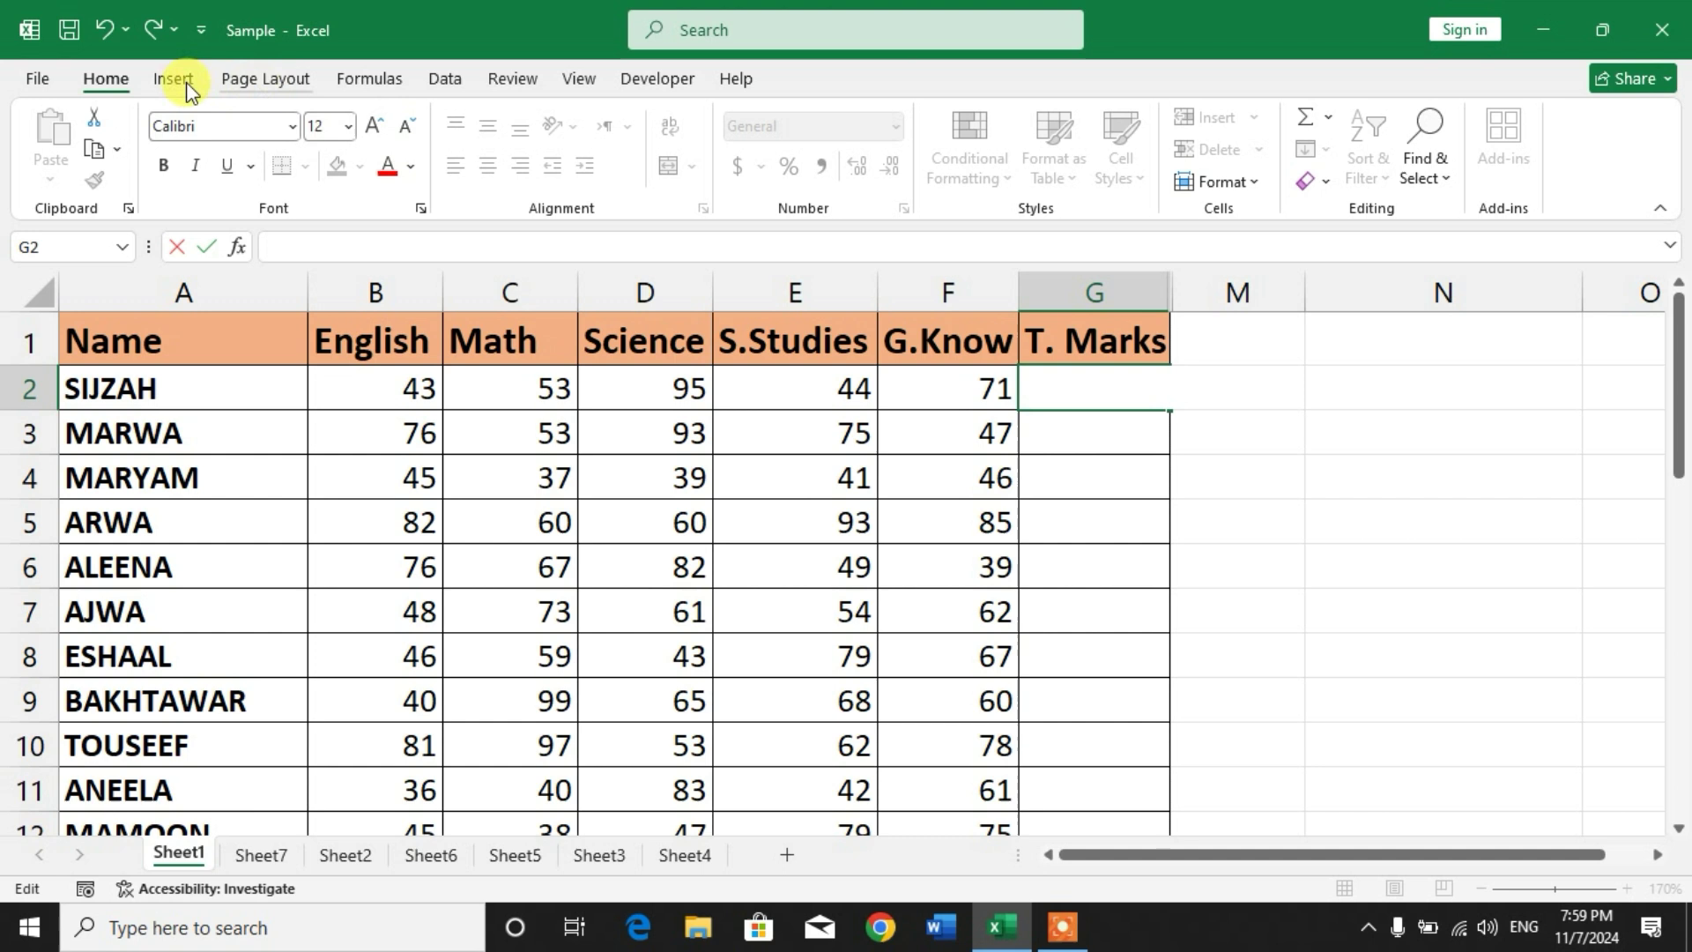
click(372, 78)
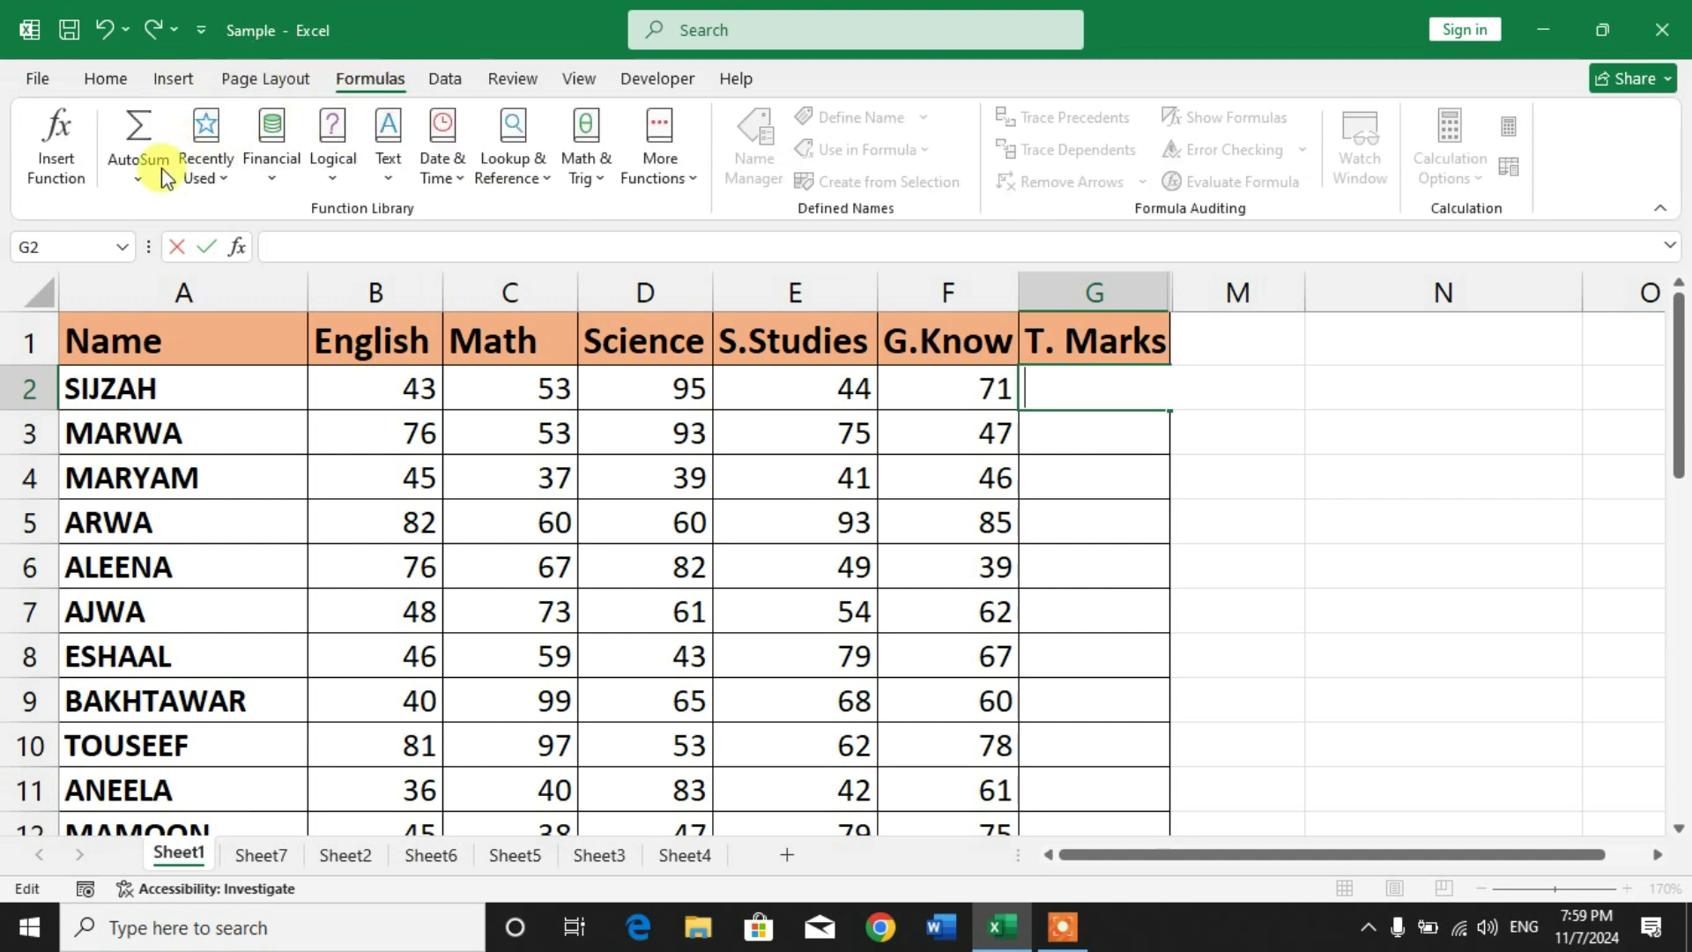
click(136, 182)
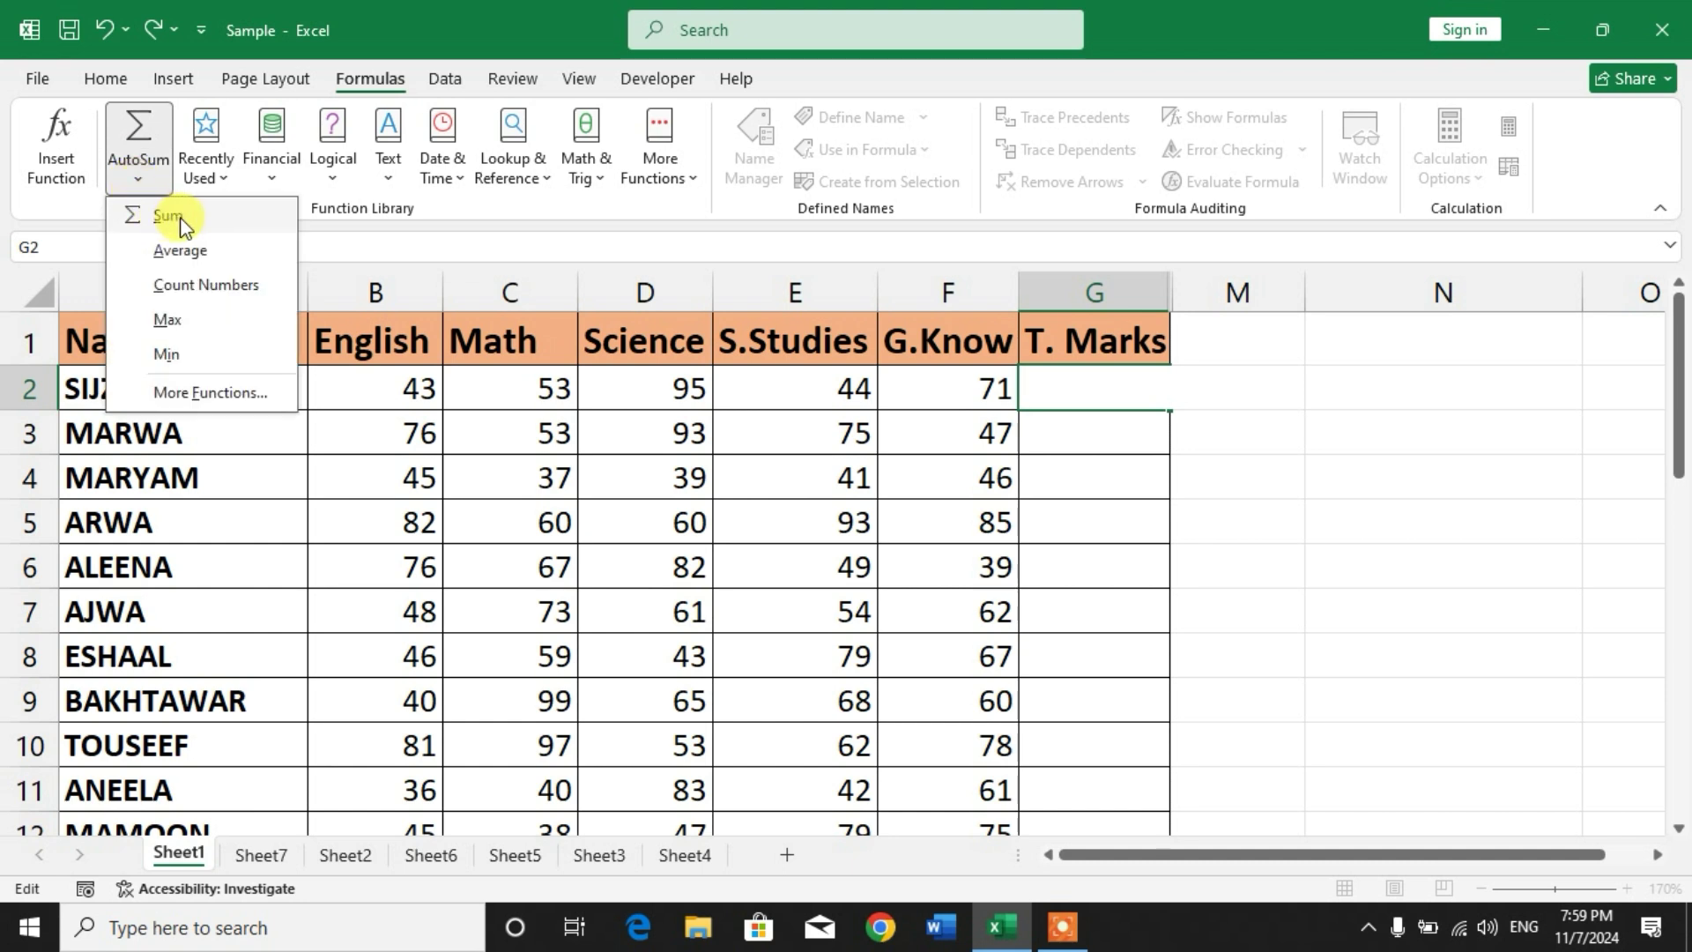
key(Escape)
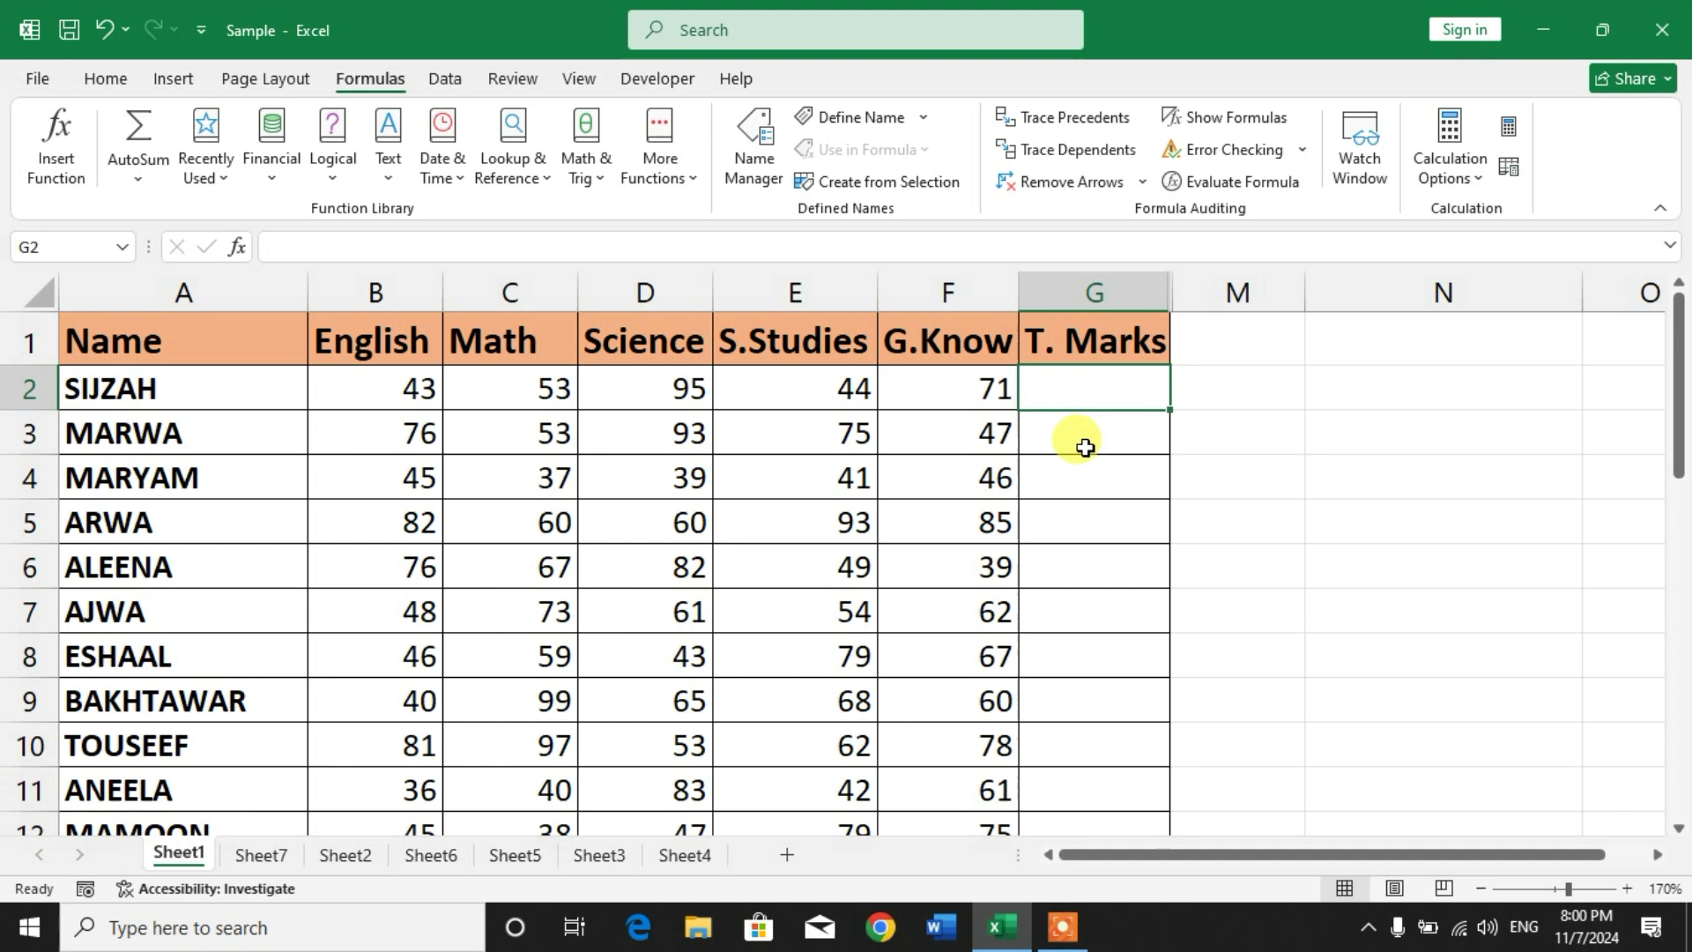
Use AutoSum to put =SUM(B2:F2) back into G2, showing 306.
drag(1084, 442, 1084, 382)
click(1050, 390)
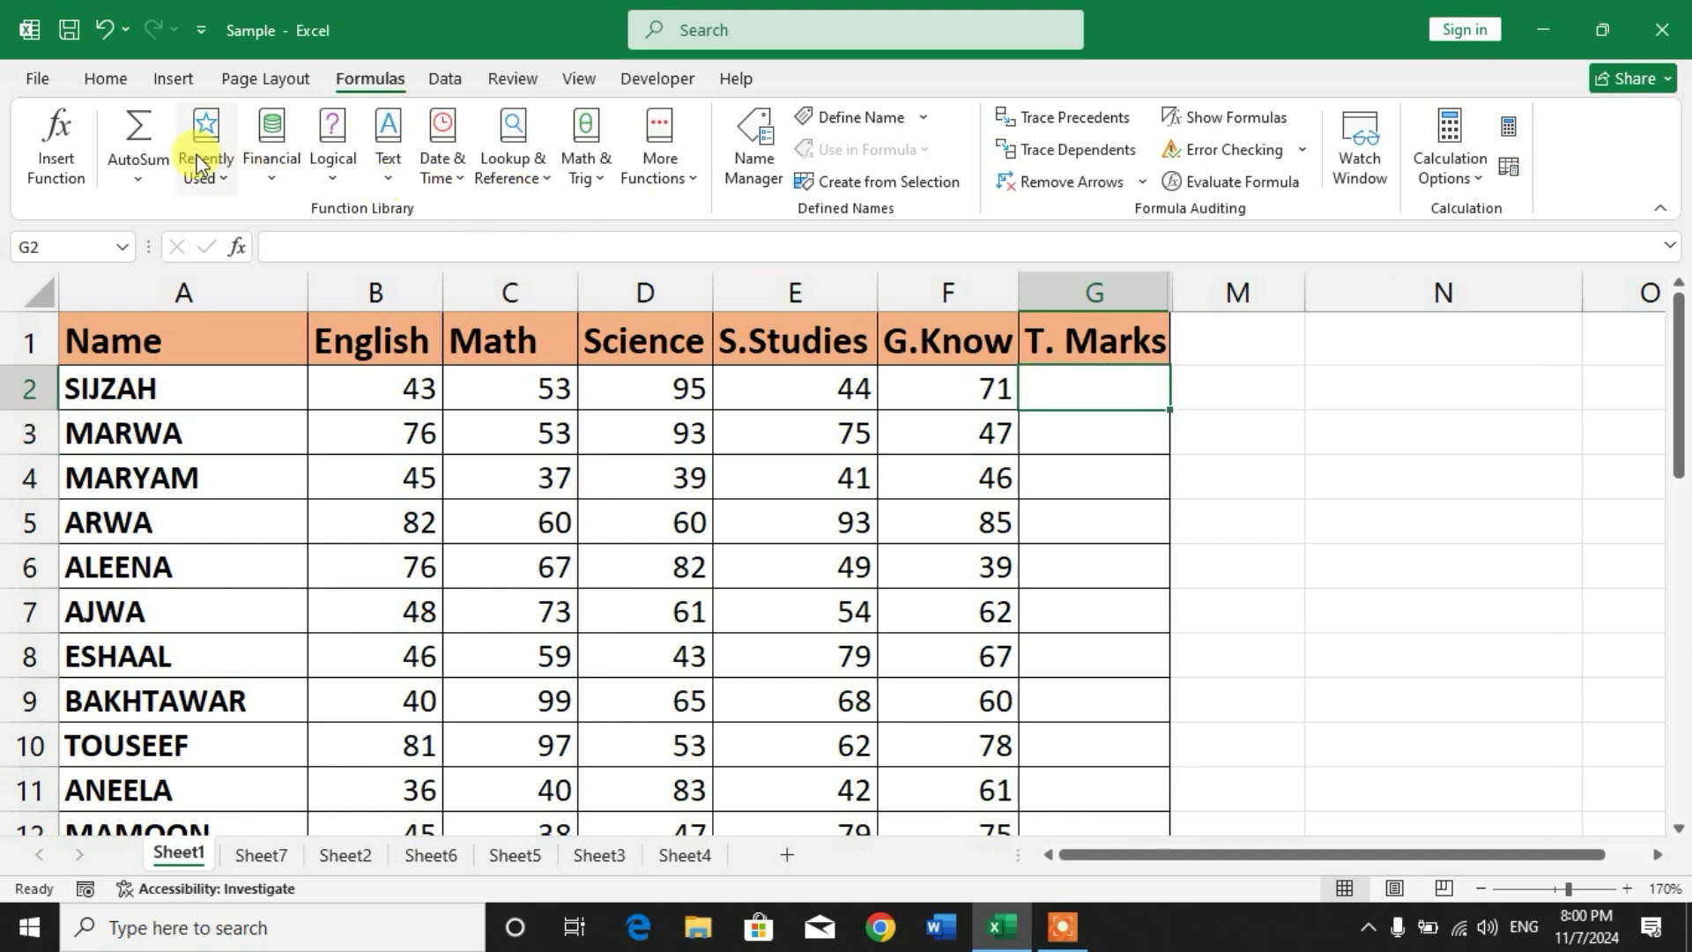
click(163, 141)
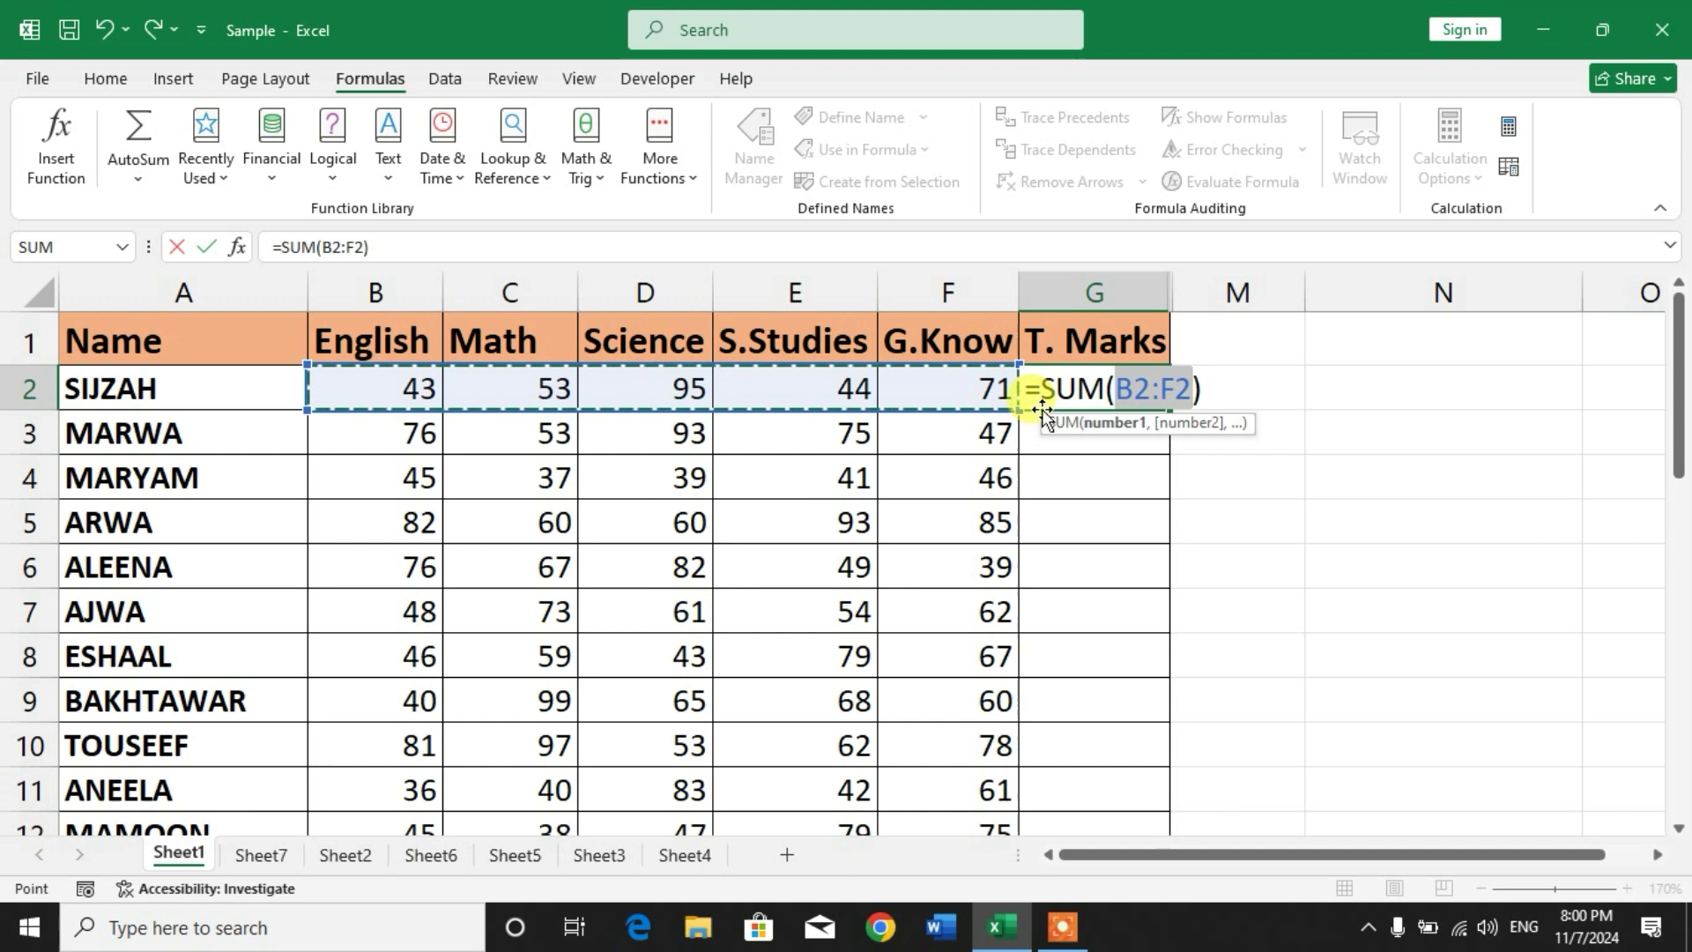
click(1204, 388)
key(Return)
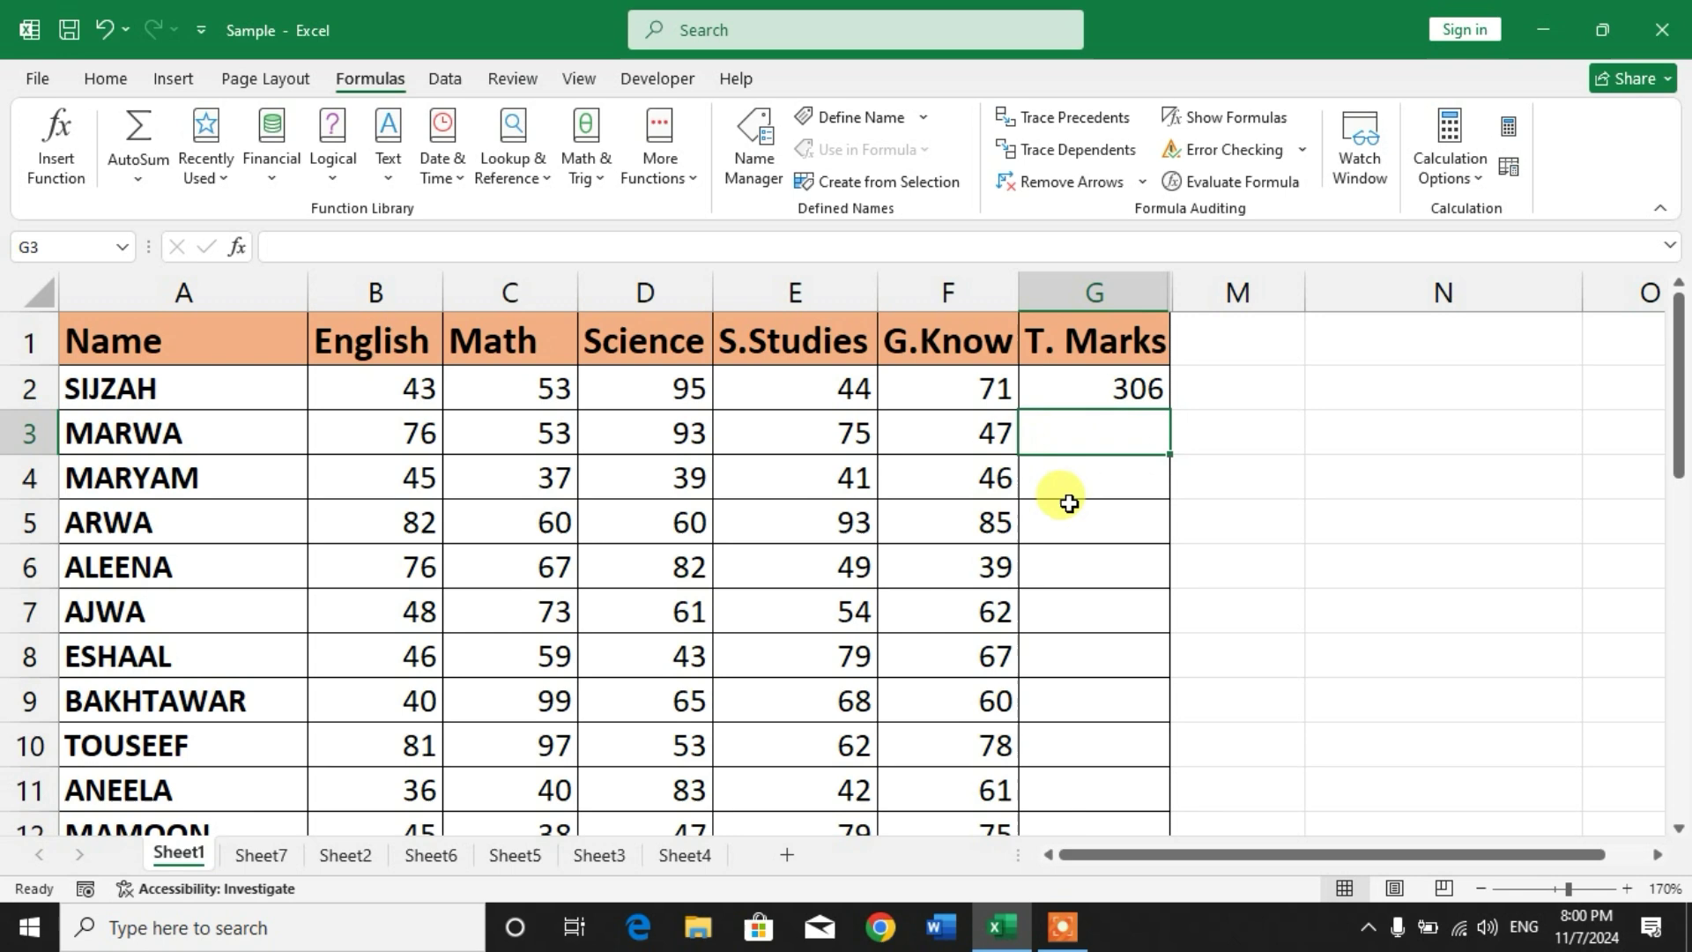
Total the English marks in B32 with =SUM(B2:B31), giving 2013.
scroll(956, 565, down, 2)
scroll(956, 565, down, 10)
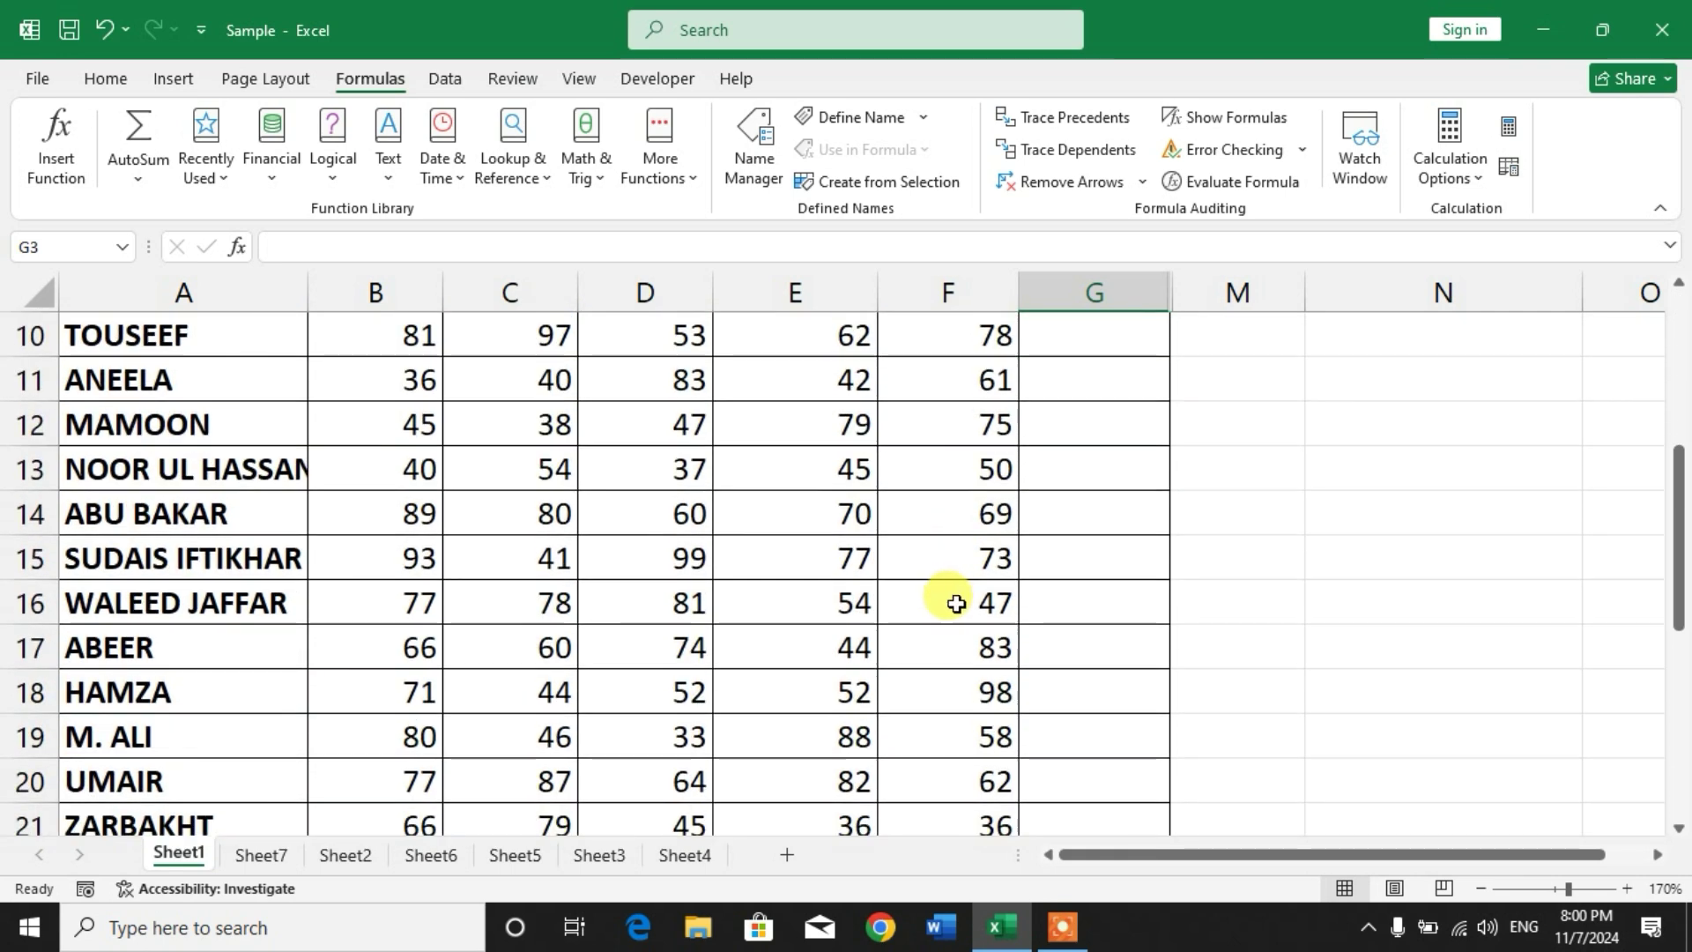
scroll(495, 499, down, 2)
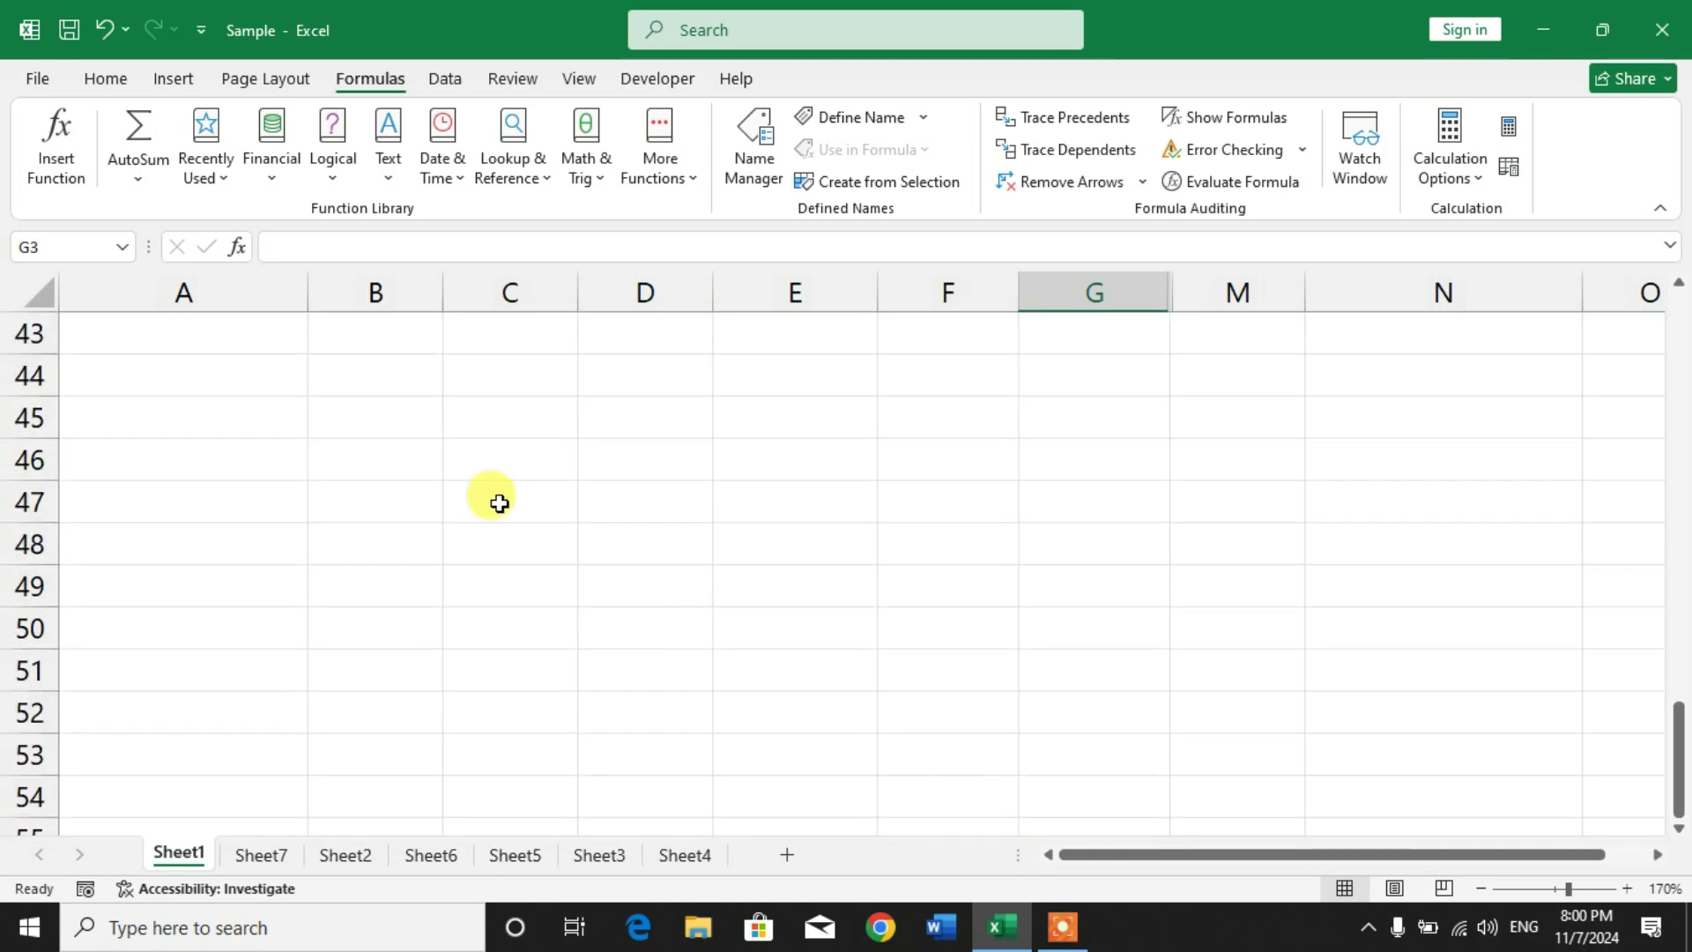
scroll(435, 548, up, 6)
click(408, 640)
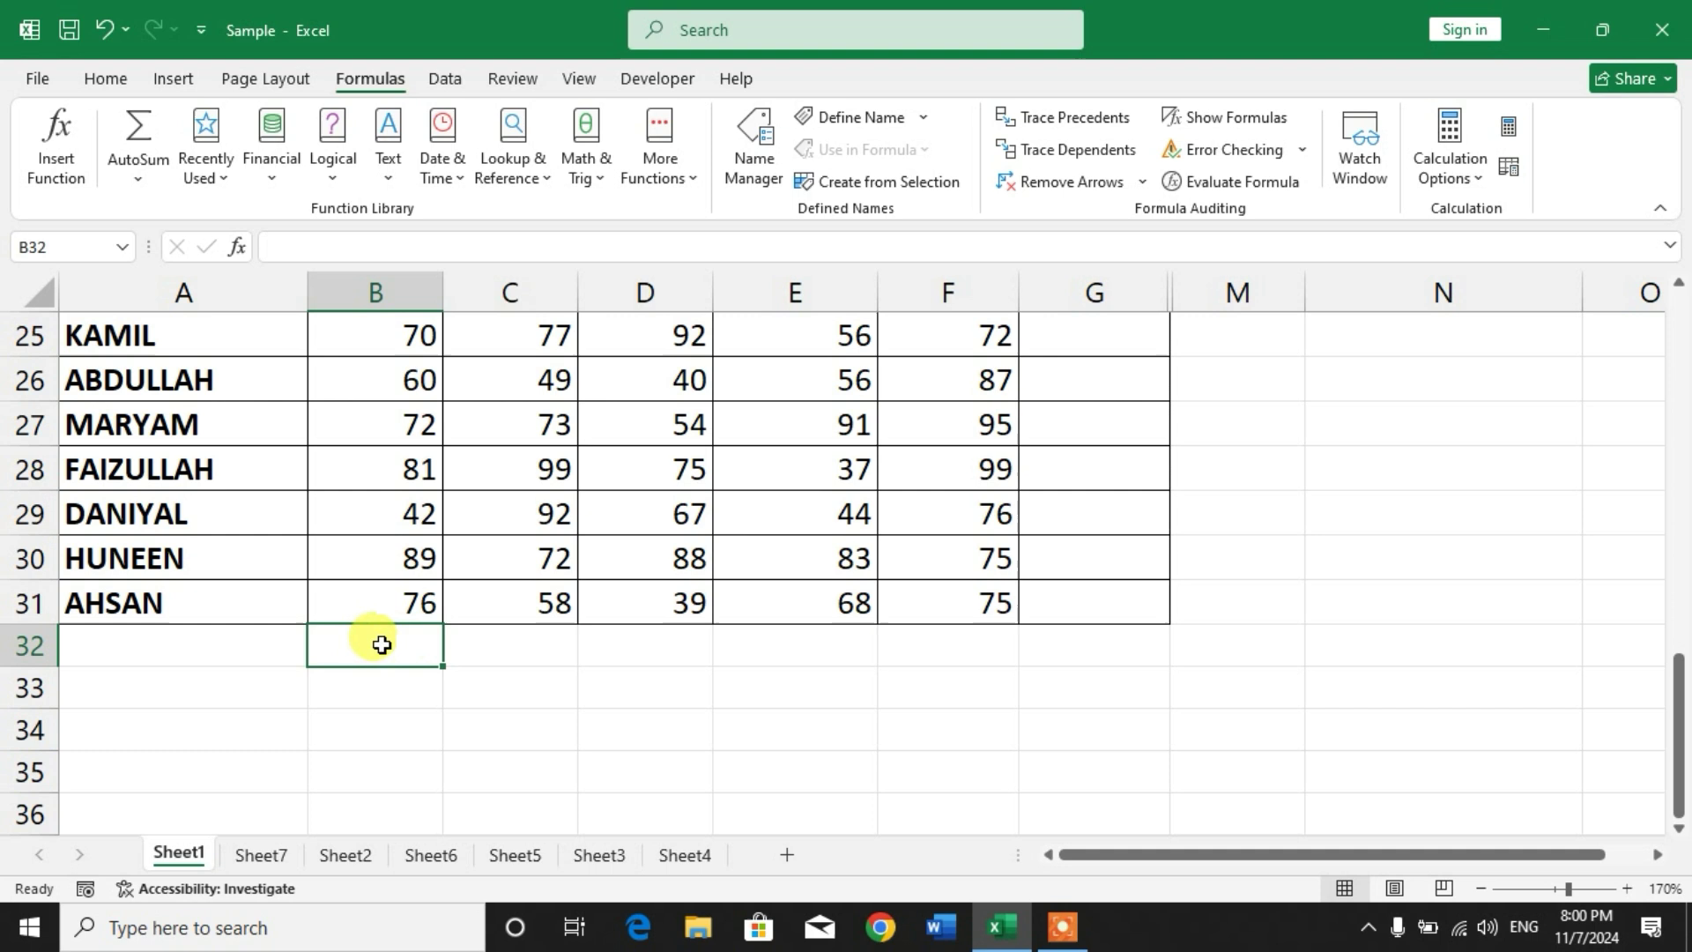
click(155, 145)
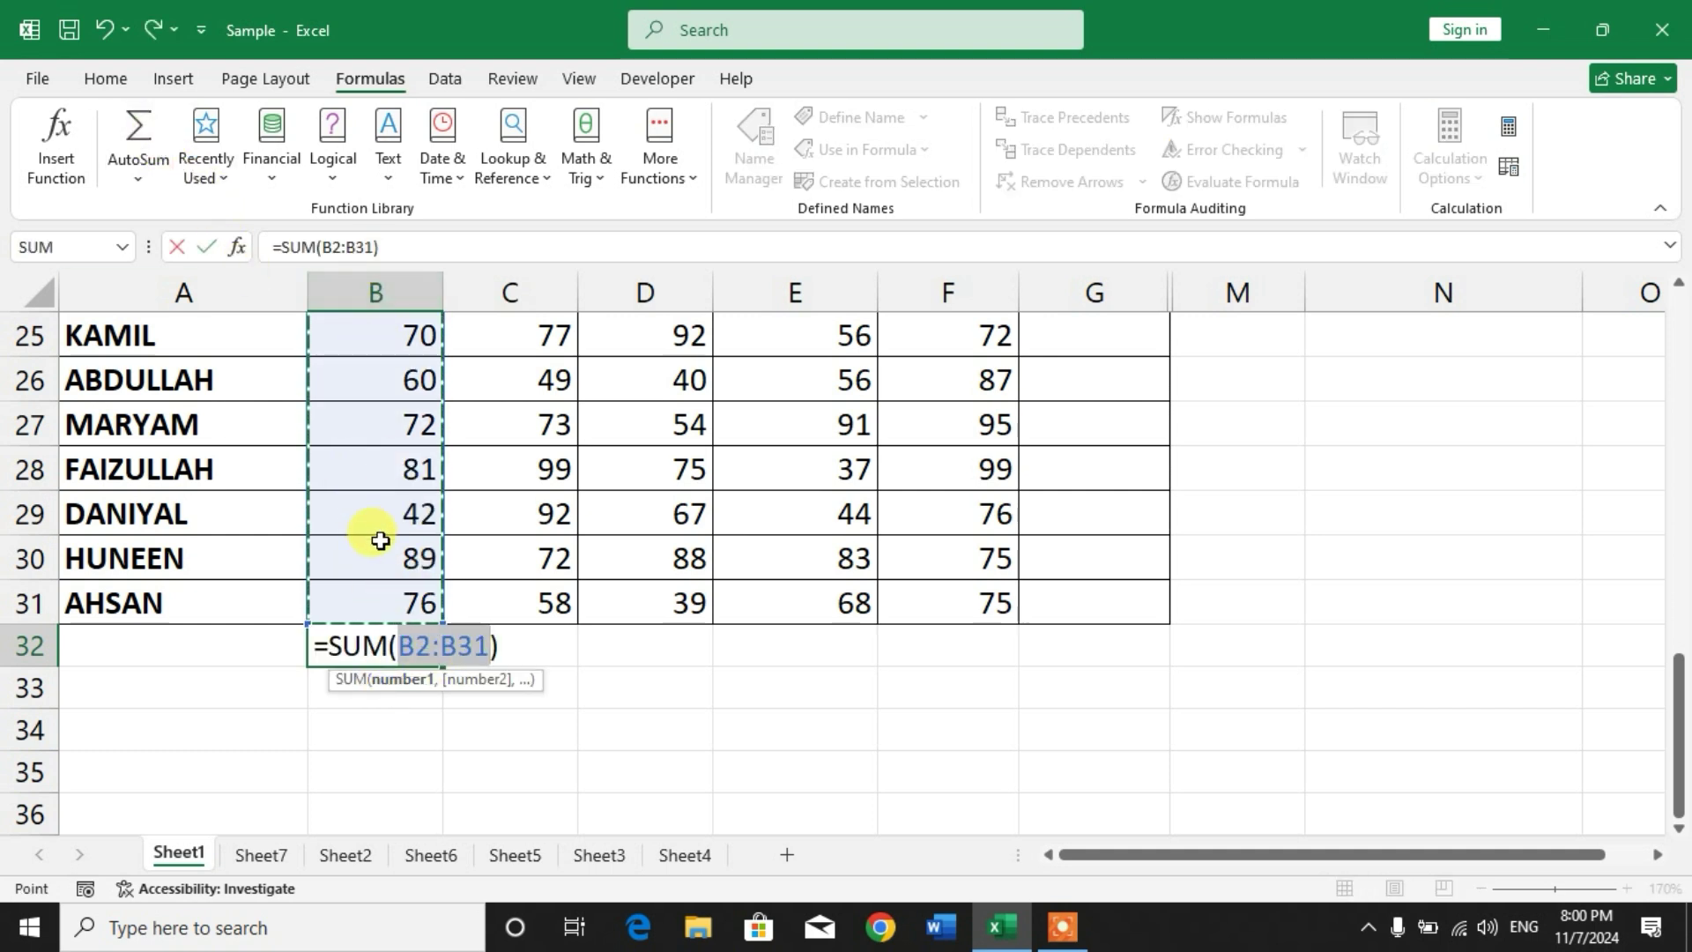
key(Return)
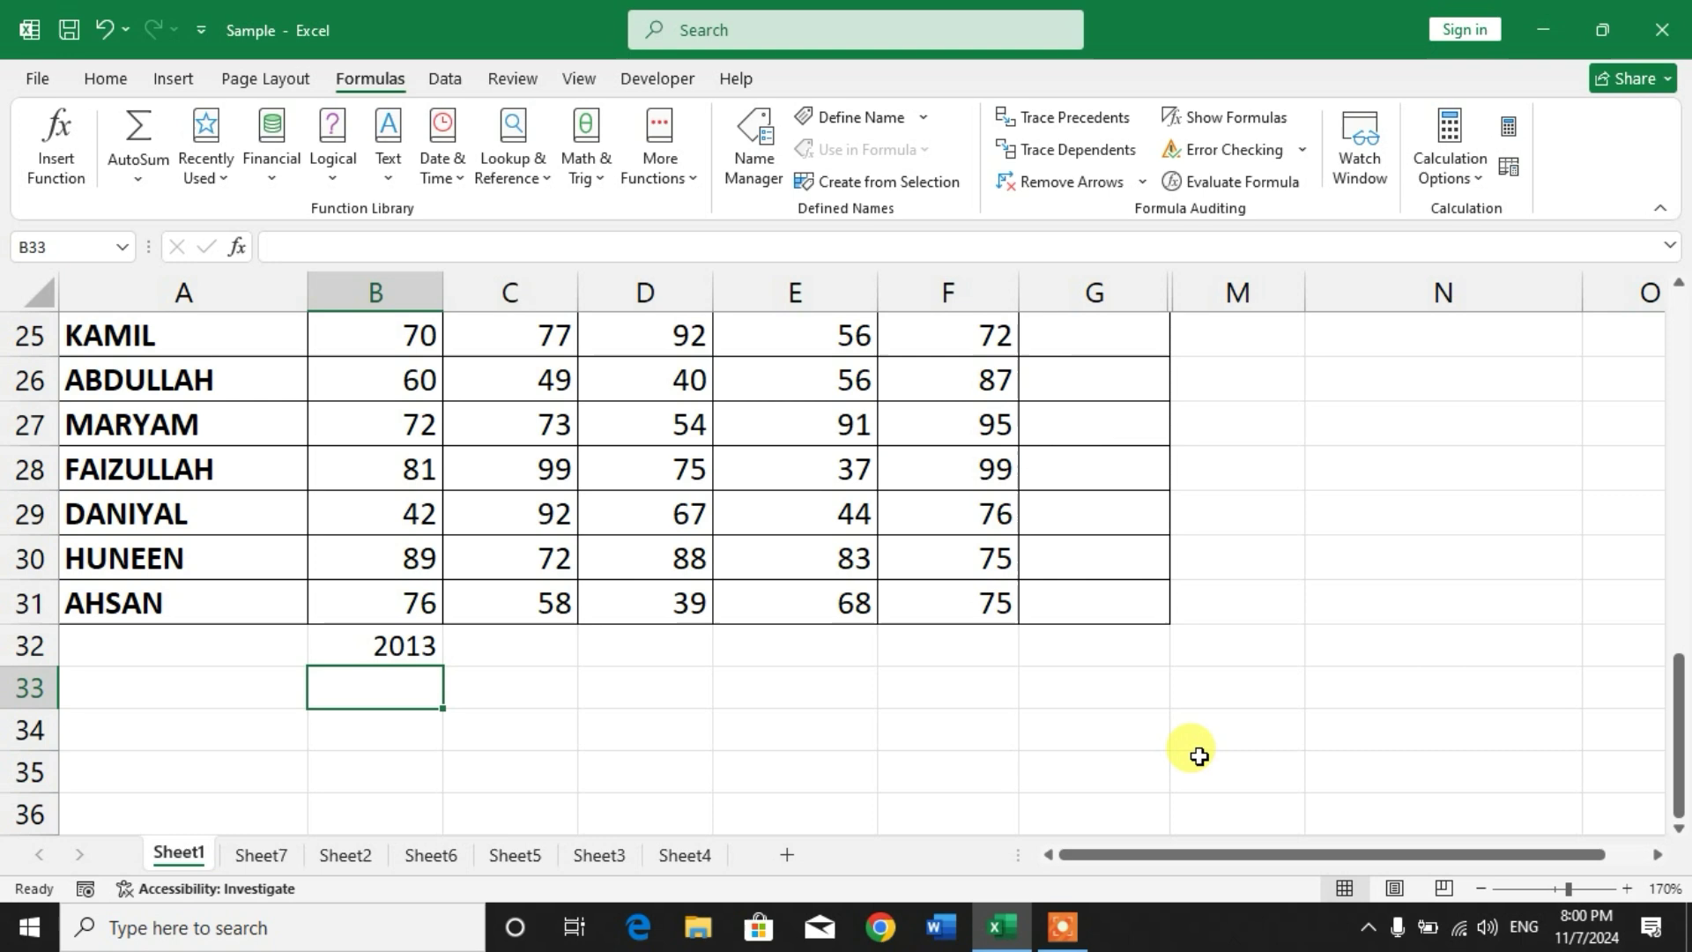
scroll(1251, 757, up, 8)
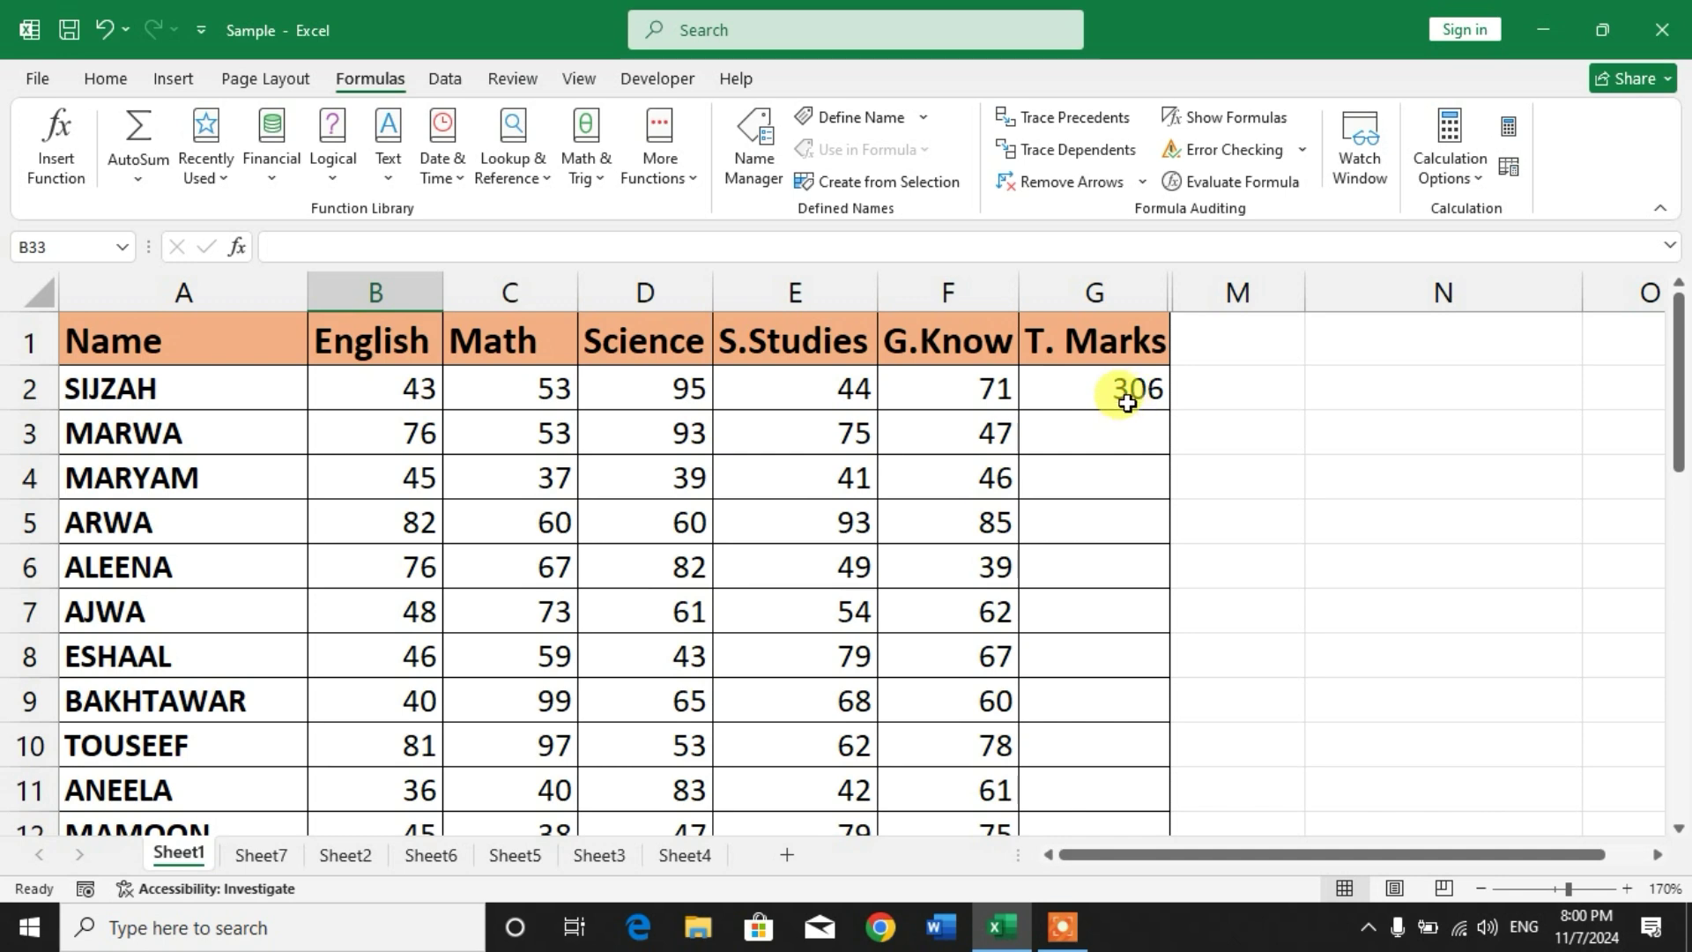
Fill the G2 SUM formula down to G31, giving totals such as 344 and 316.
scroll(929, 668, down, 1)
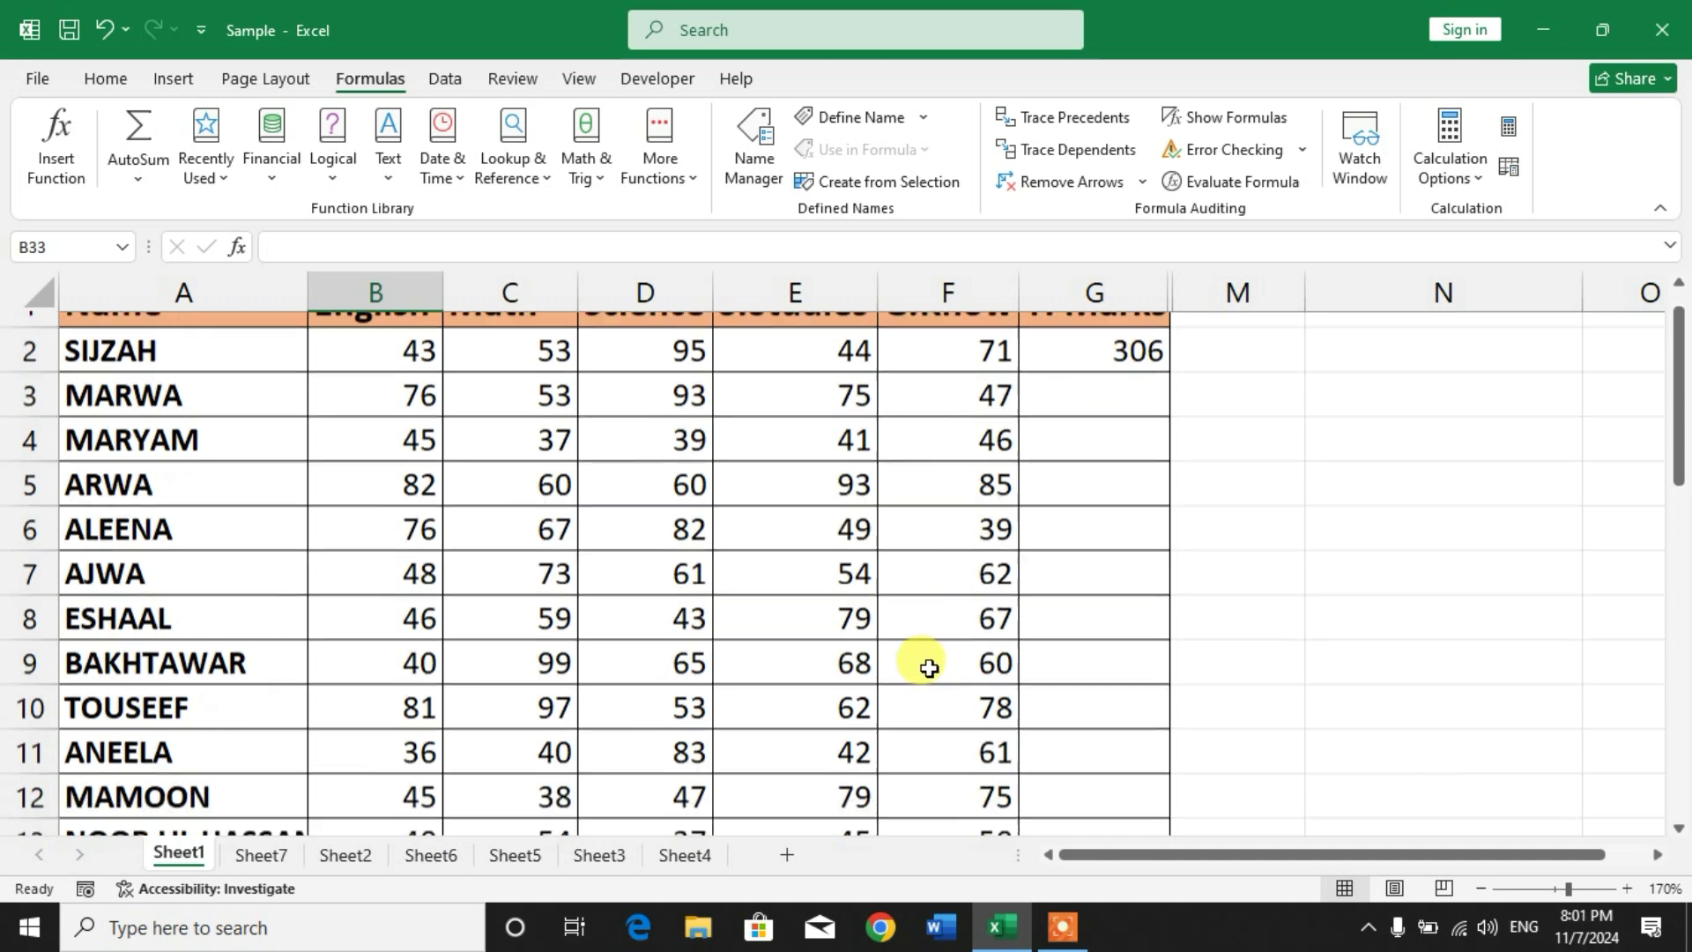
scroll(929, 668, down, 9)
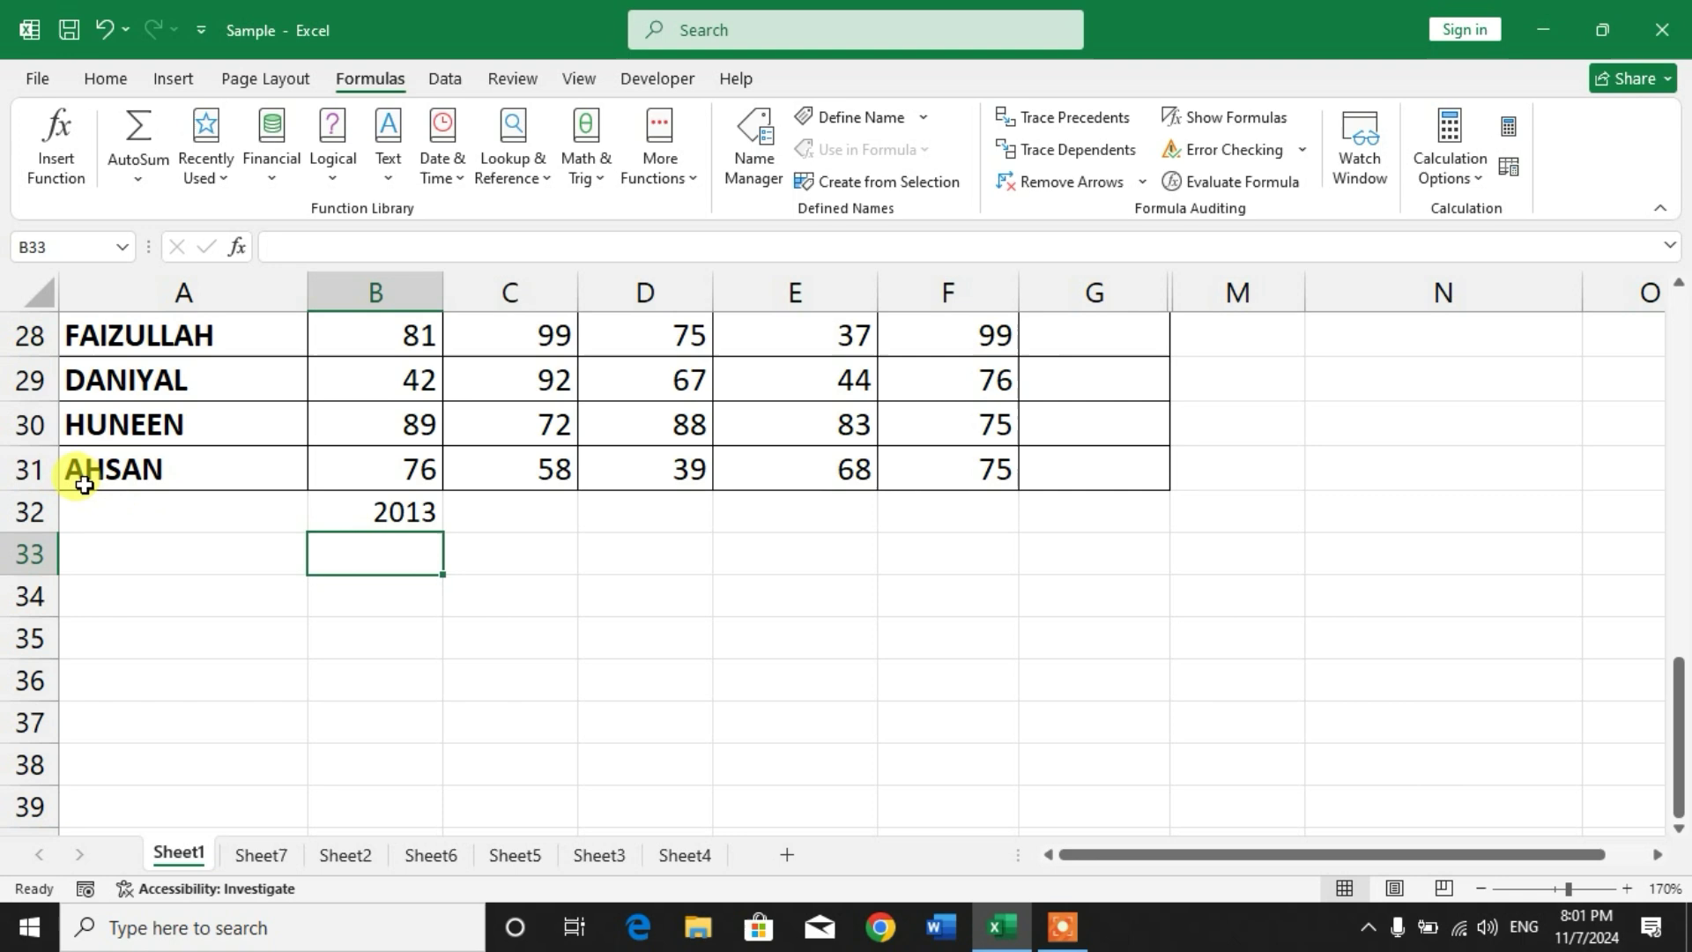
scroll(1134, 472, up, 9)
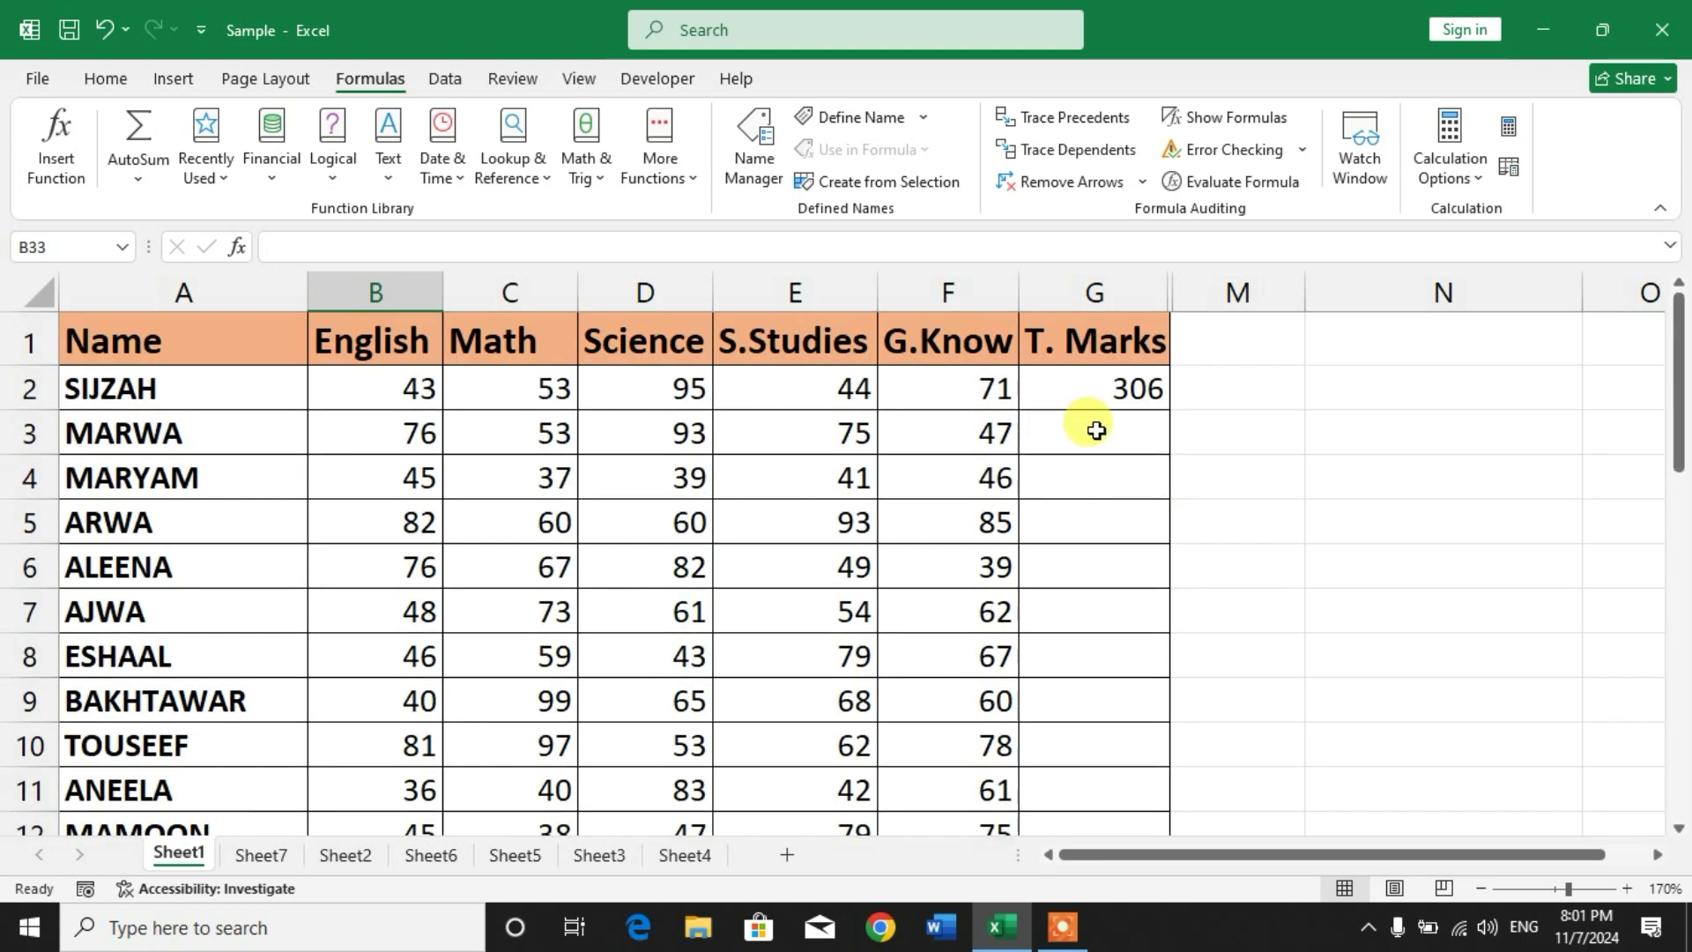
click(1127, 381)
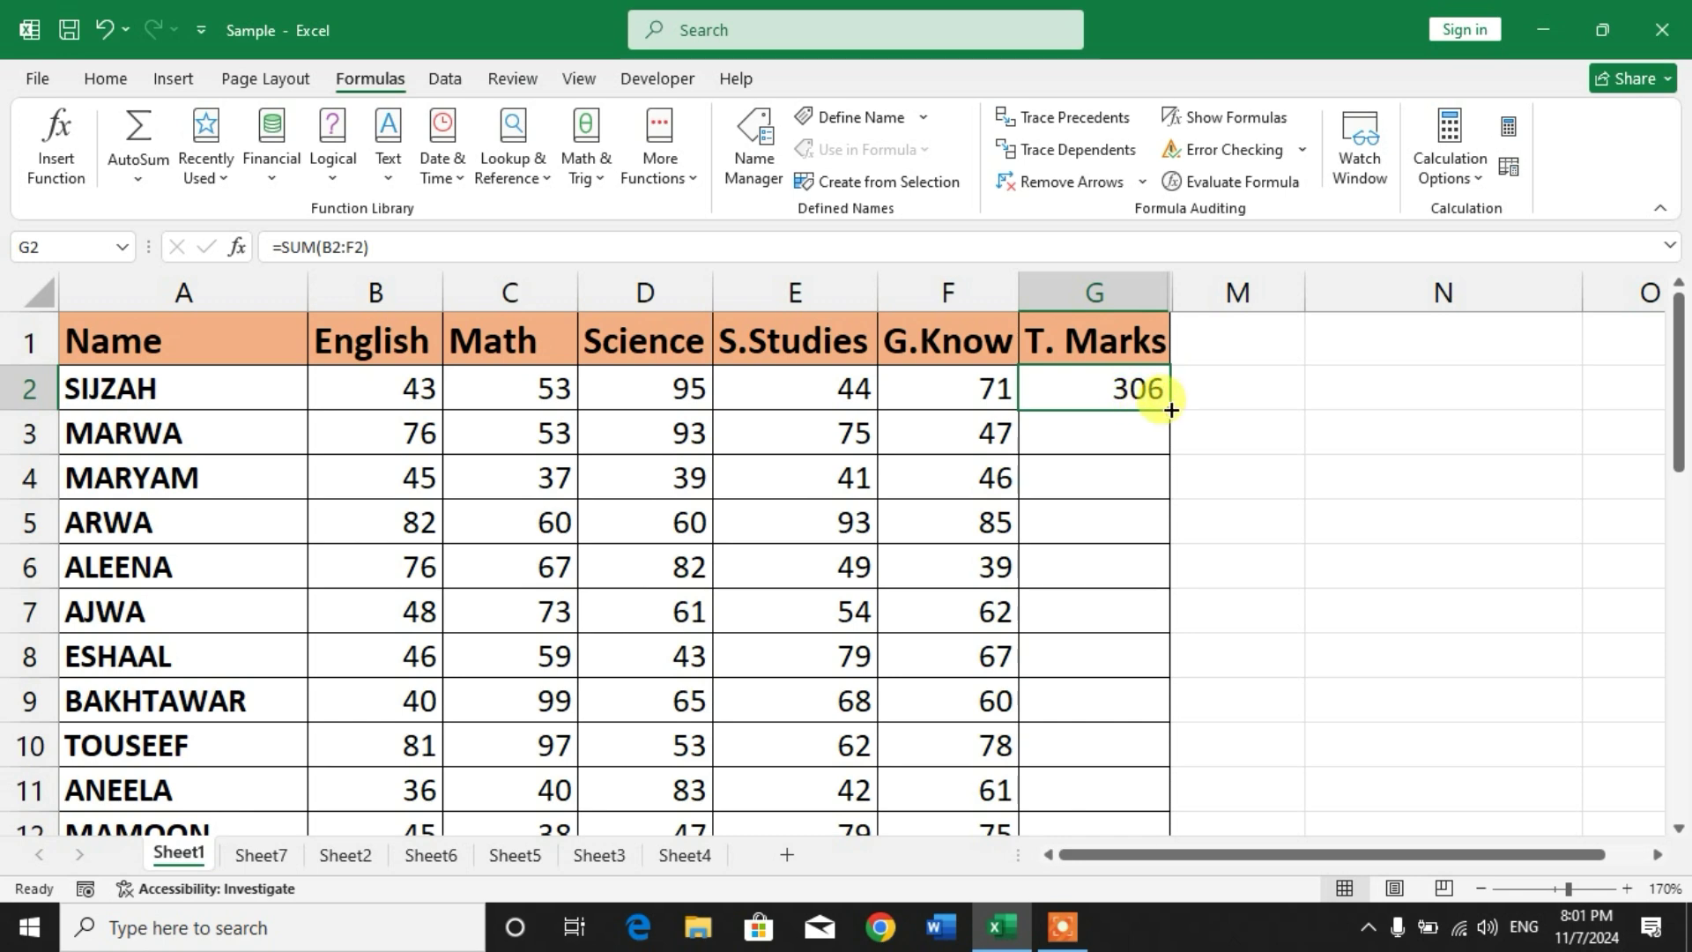
drag(1171, 410, 1153, 713)
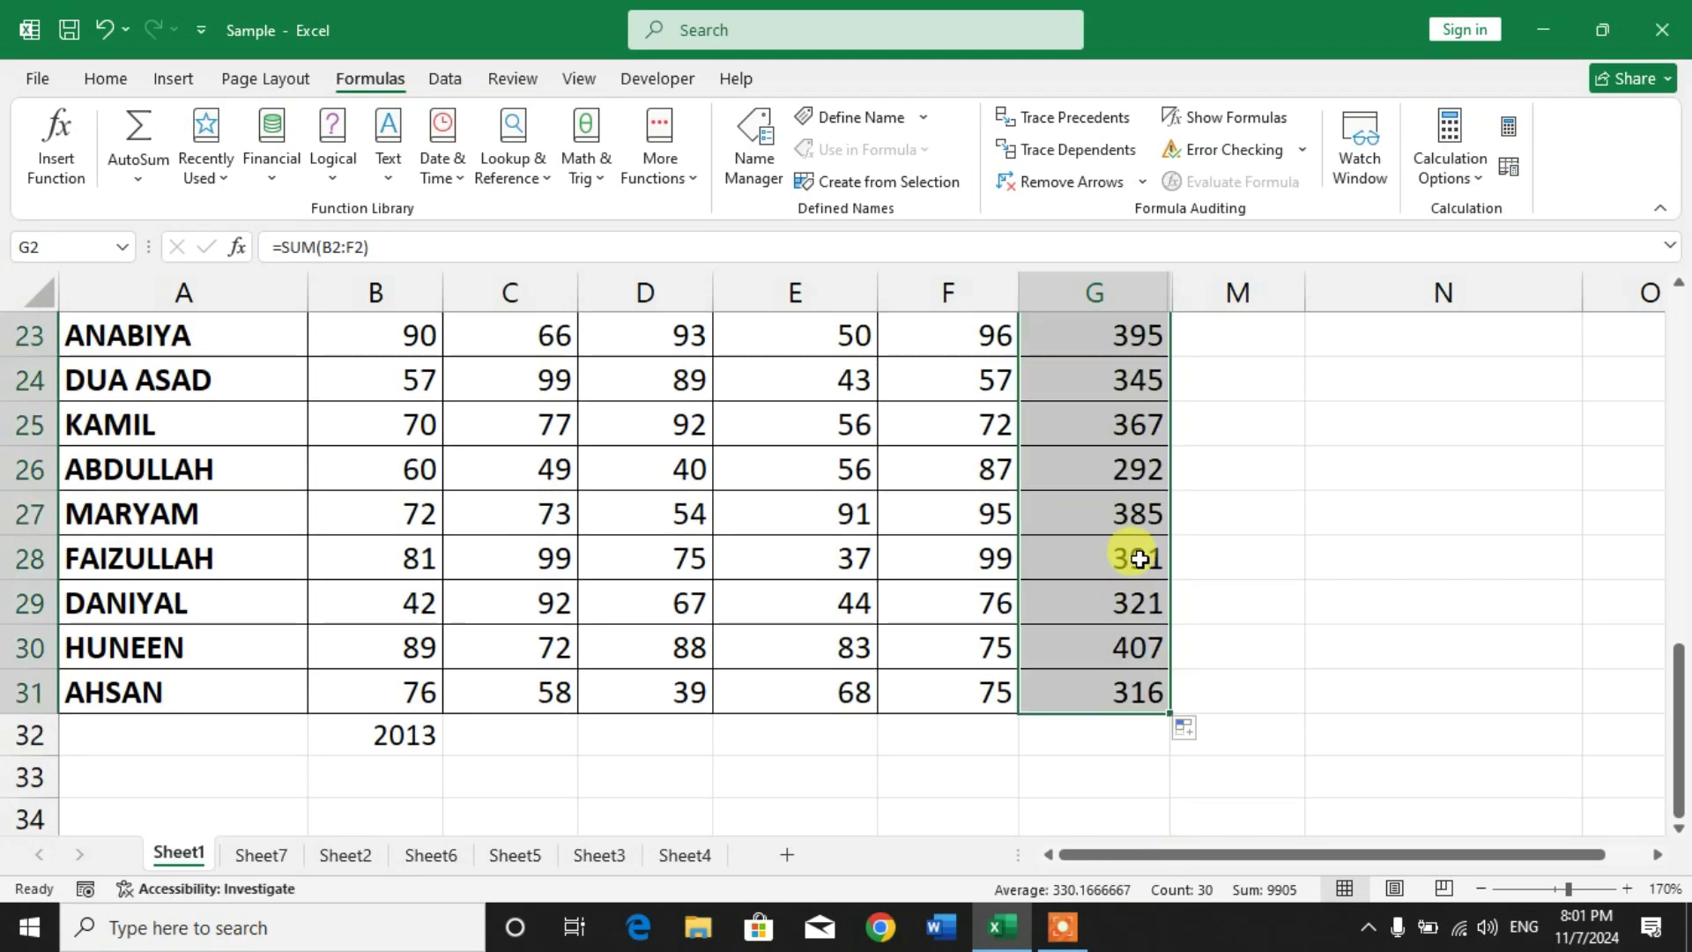
scroll(1204, 528, up, 7)
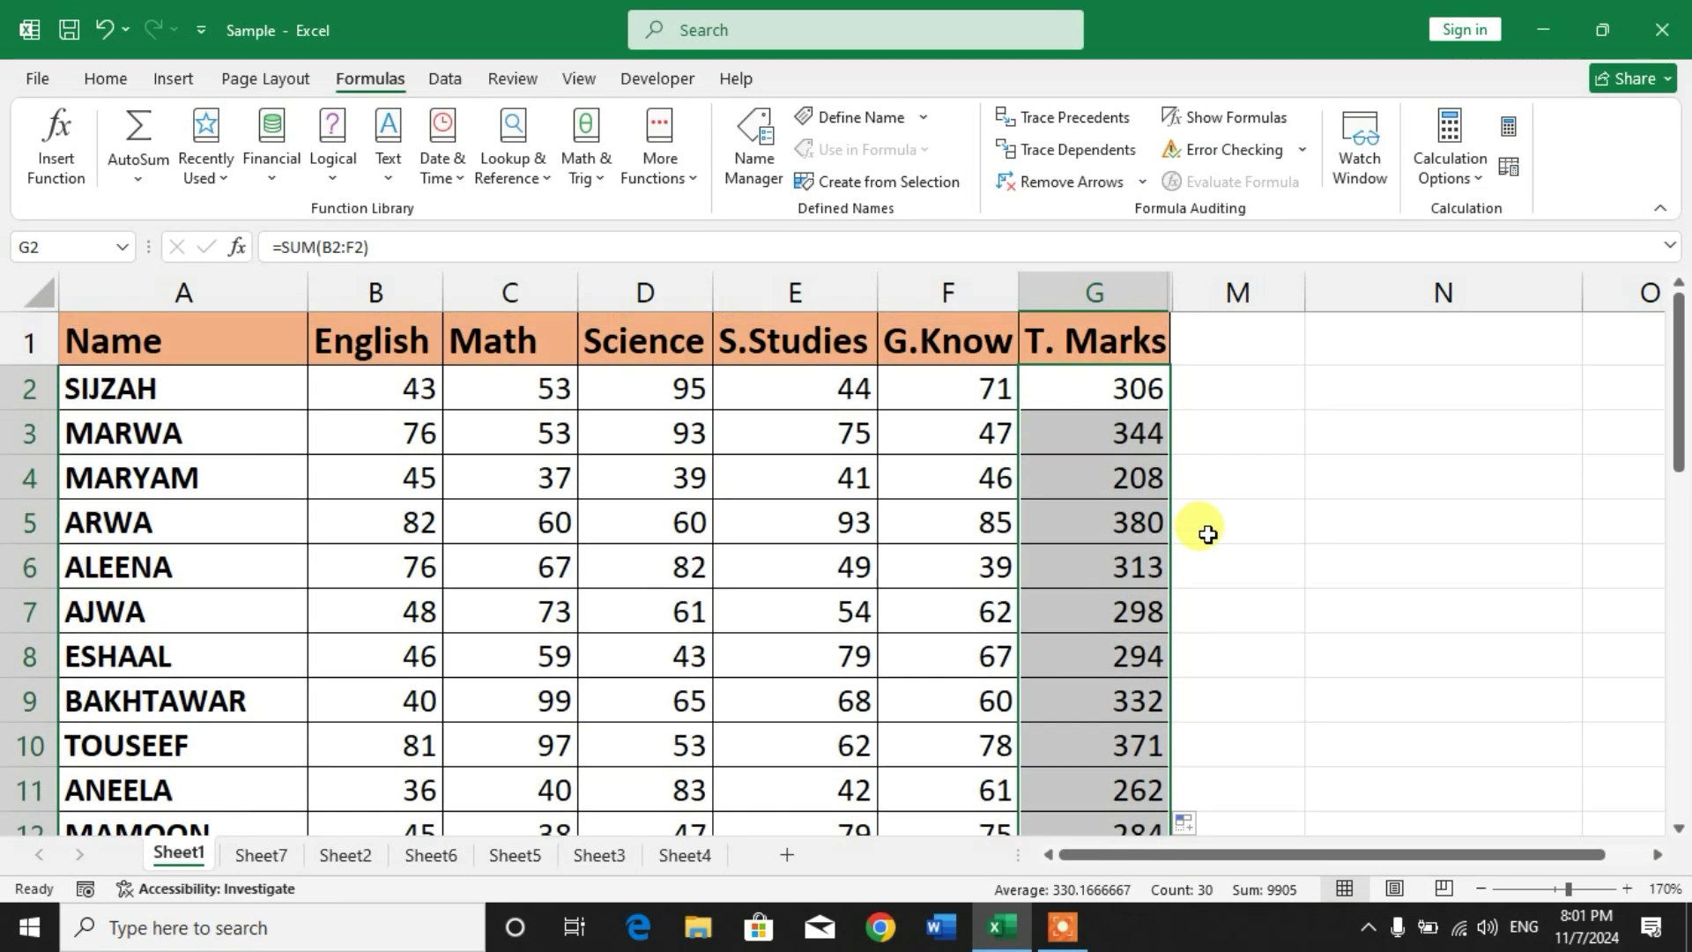
click(1211, 427)
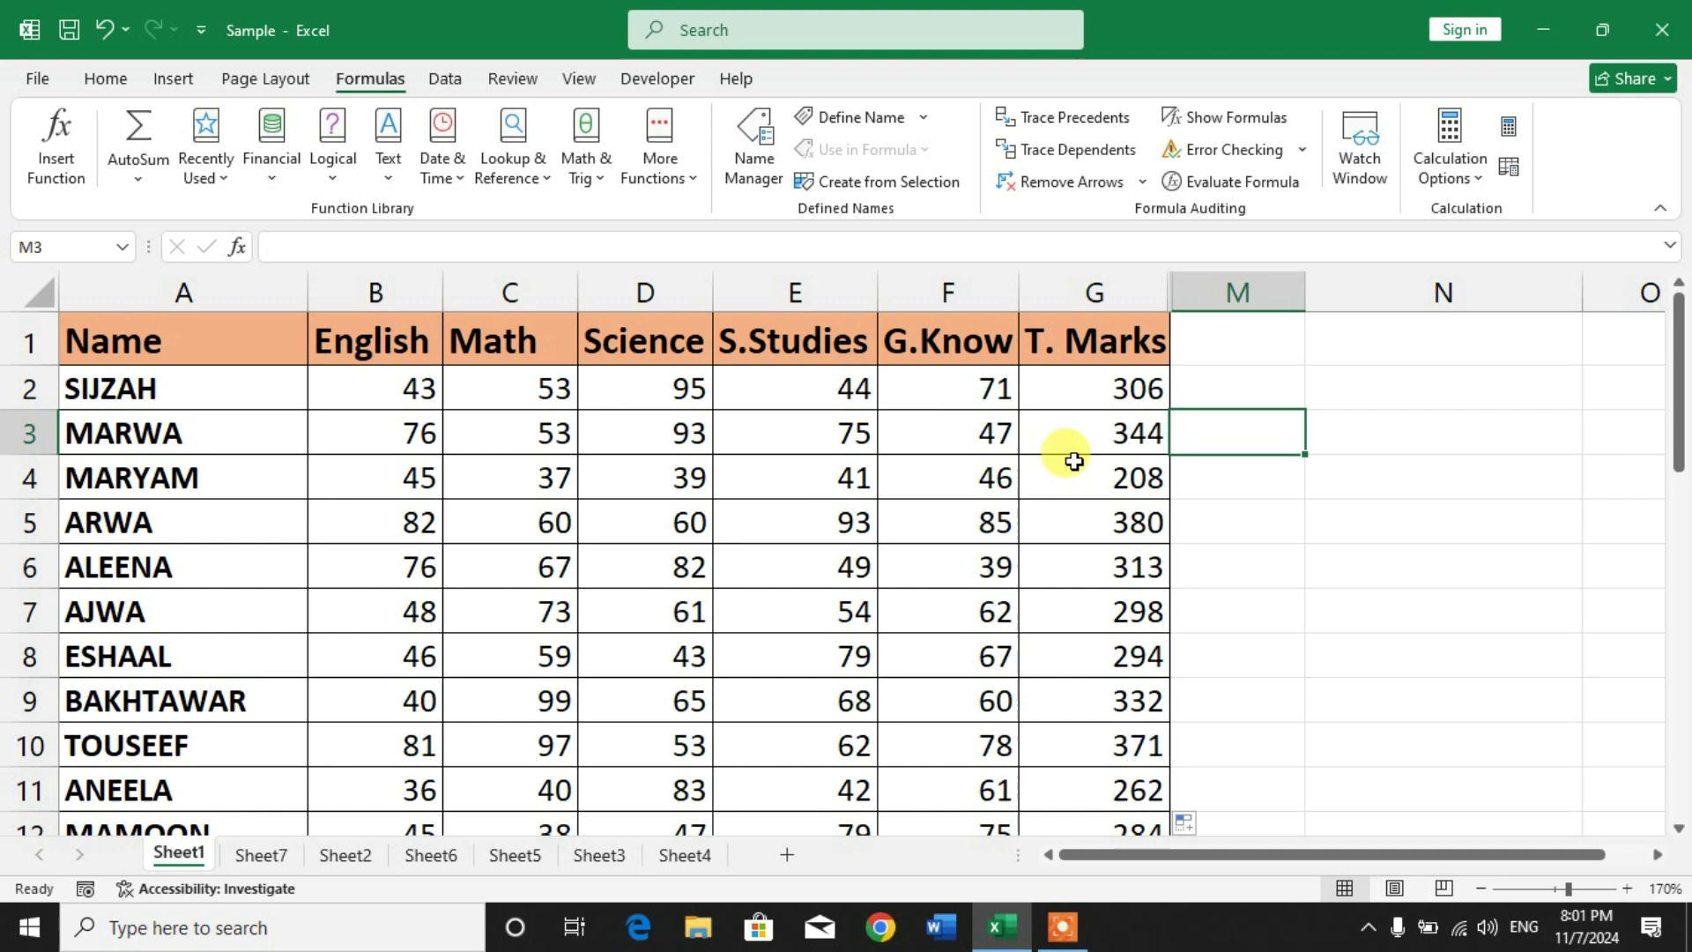